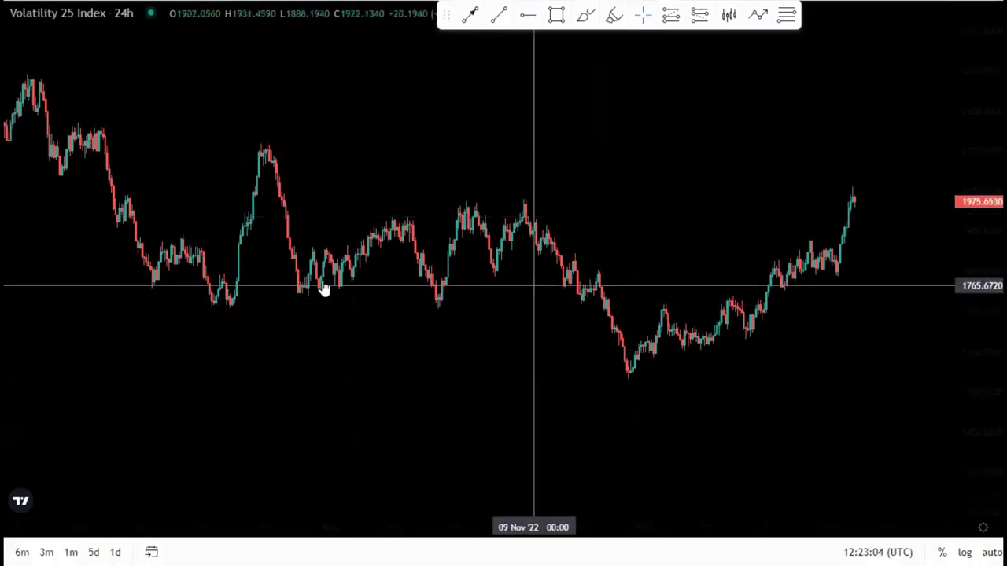
Draw a descending channel with one trend line from the 29 June 2022 peak along the highs and another beneath the lows
left_click(499, 22)
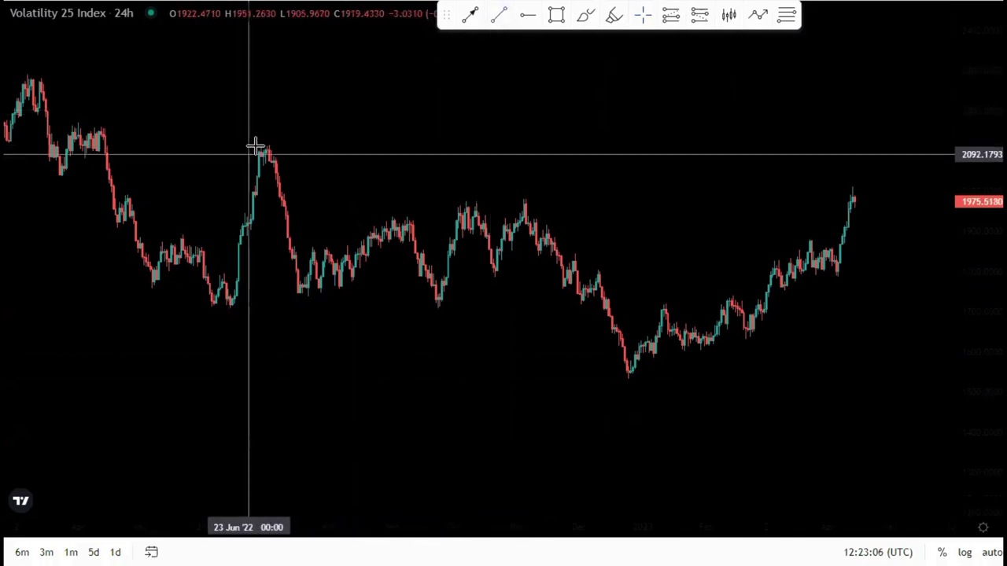
left_click(261, 142)
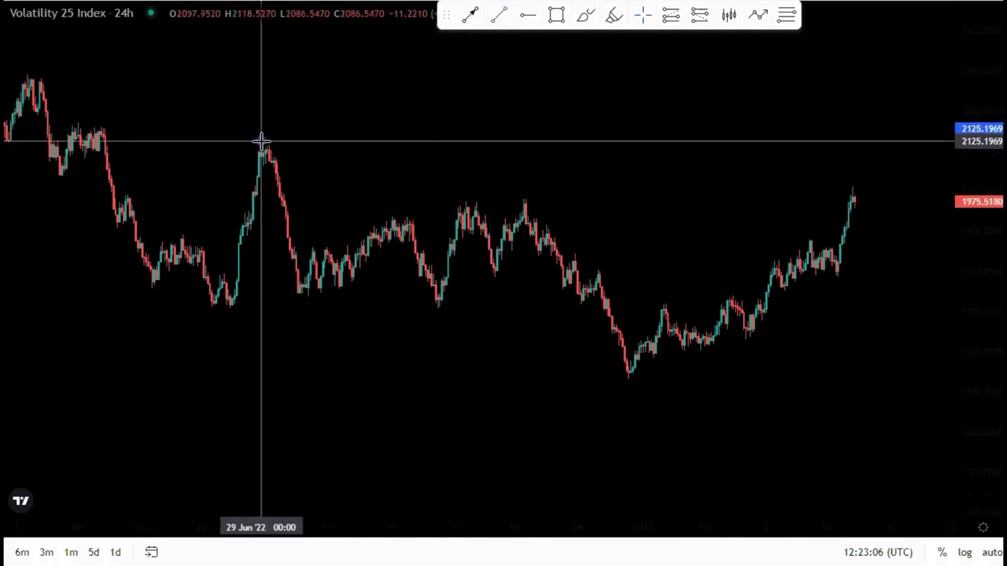
left_click(717, 242)
left_click(498, 15)
left_click(250, 285)
left_click(696, 396)
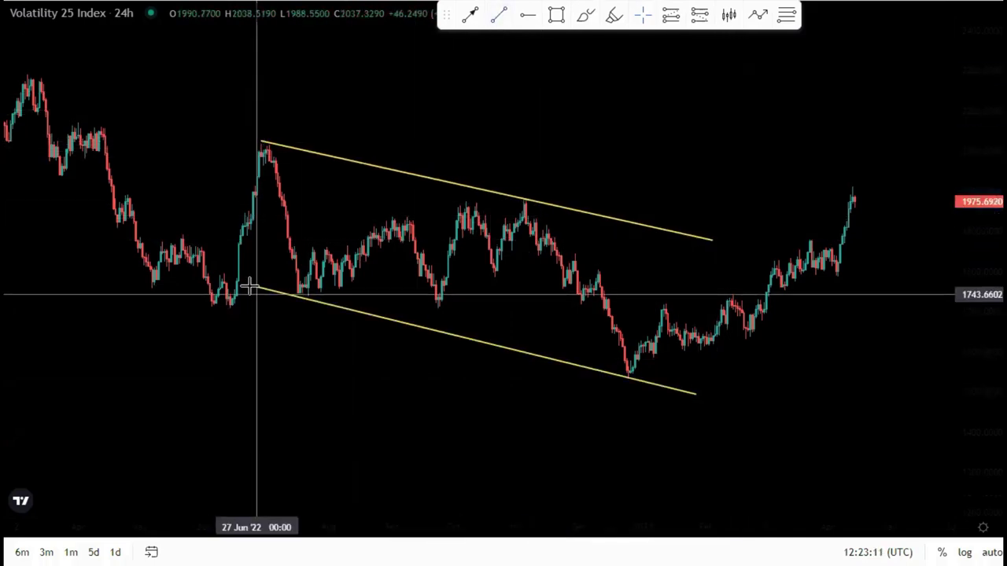
Move the lower channel line's start onto the swing low before the June 2022 rally and adjust its far end
left_click(250, 286)
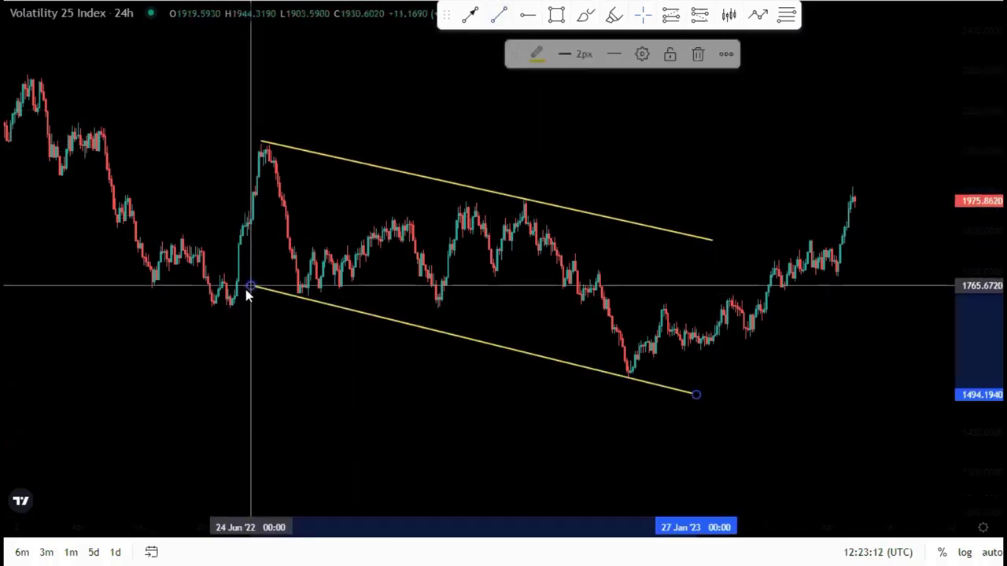
left_click_drag(246, 287, 229, 308)
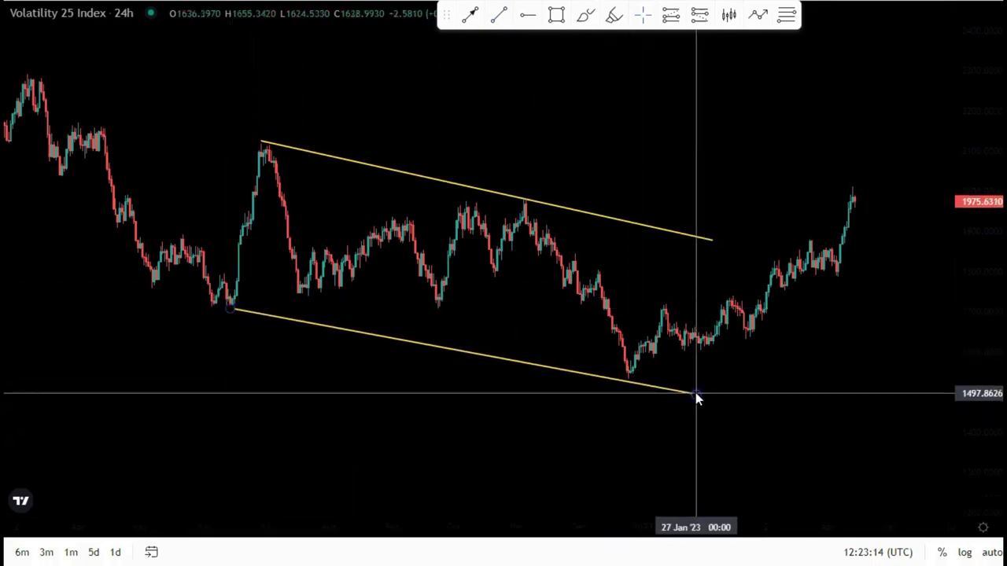
left_click_drag(695, 394, 708, 393)
left_click(797, 398)
Shift the upper channel line's start point onto the peak at 2 July 2022, at about 2117.86
scroll(805, 390, "down", 2)
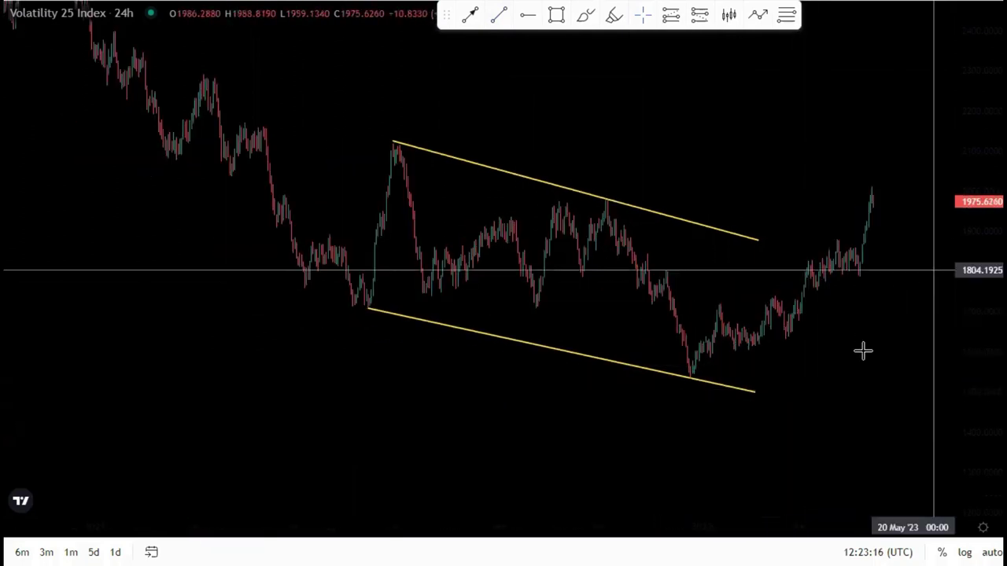
scroll(863, 351, "up", 2)
left_click(278, 144)
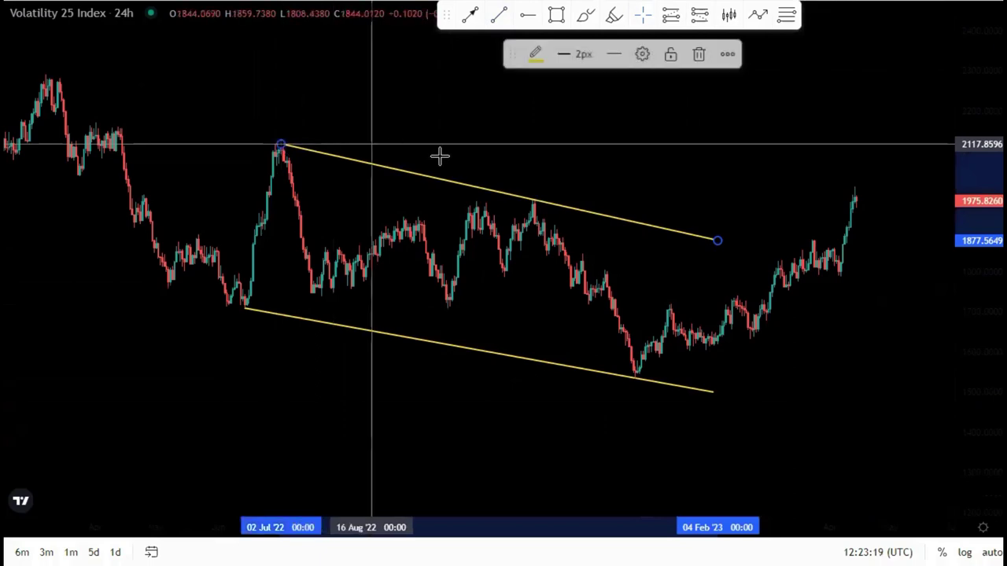
left_click(511, 169)
Draw a steeper inner descending channel along the decline from the early November 2022 high, starting its upper line at 5 November 2022
scroll(778, 321, "down", 5)
left_click_drag(973, 173, 972, 393)
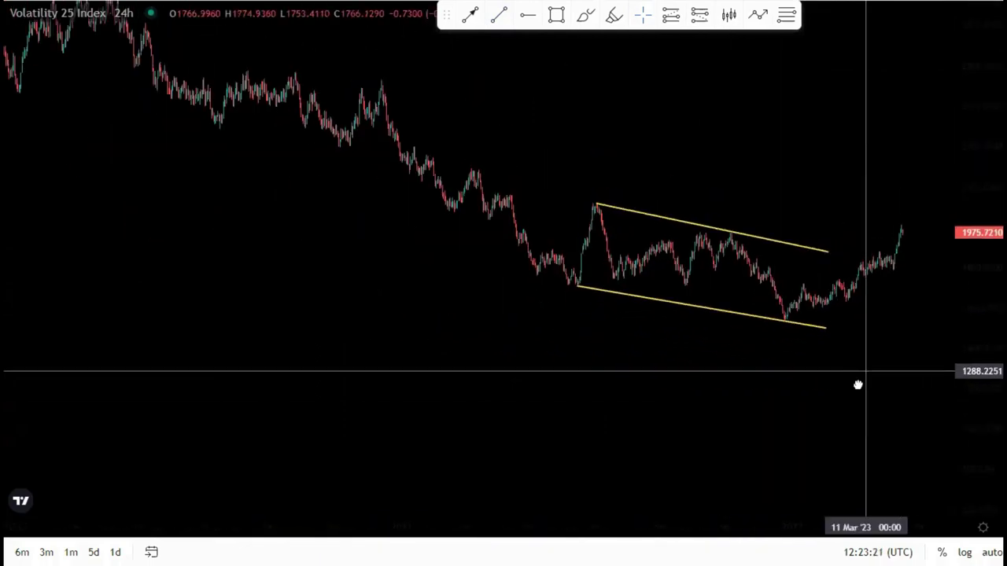
left_click_drag(857, 386, 714, 411)
scroll(629, 369, "down", 2)
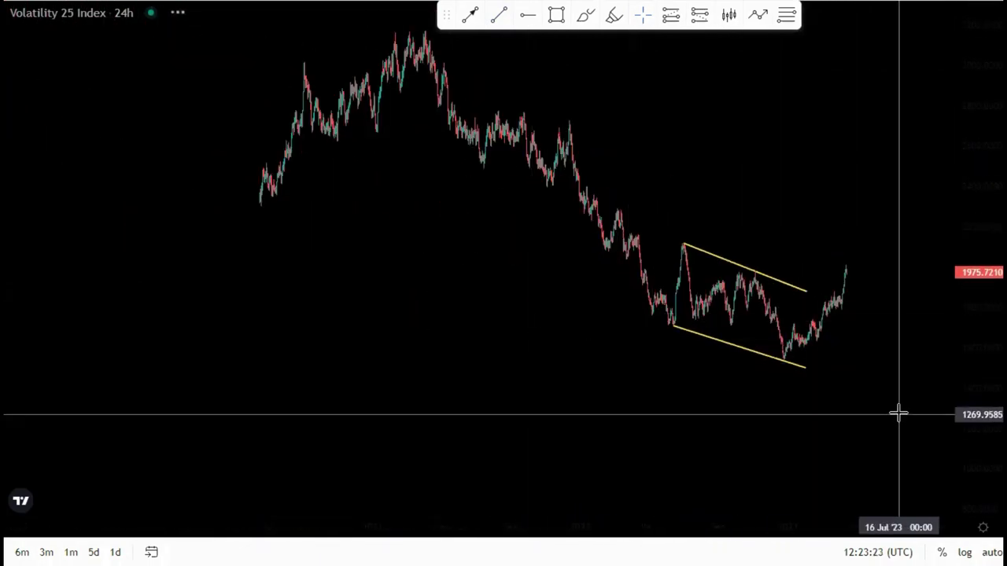
scroll(898, 414, "up", 5)
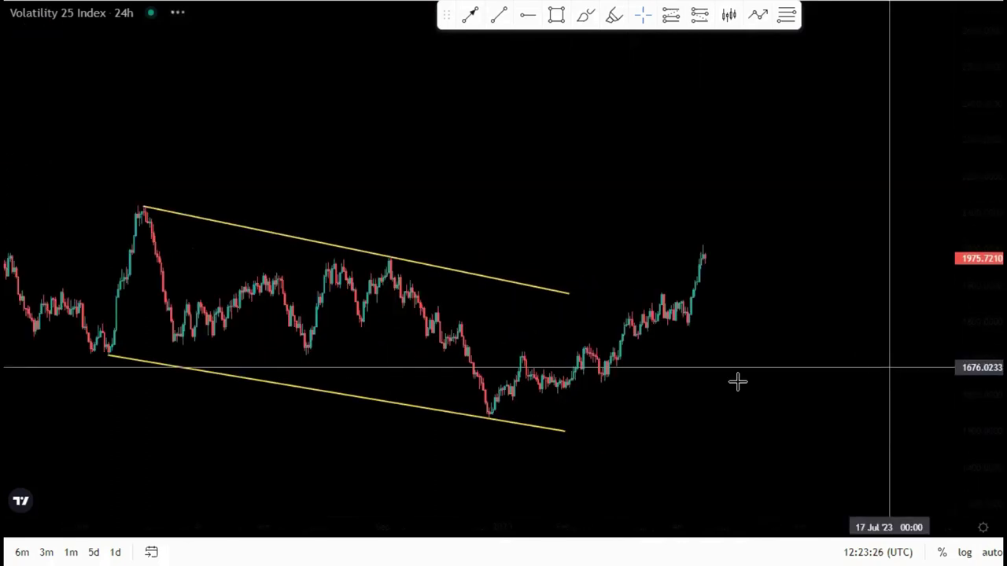
left_click_drag(737, 382, 842, 354)
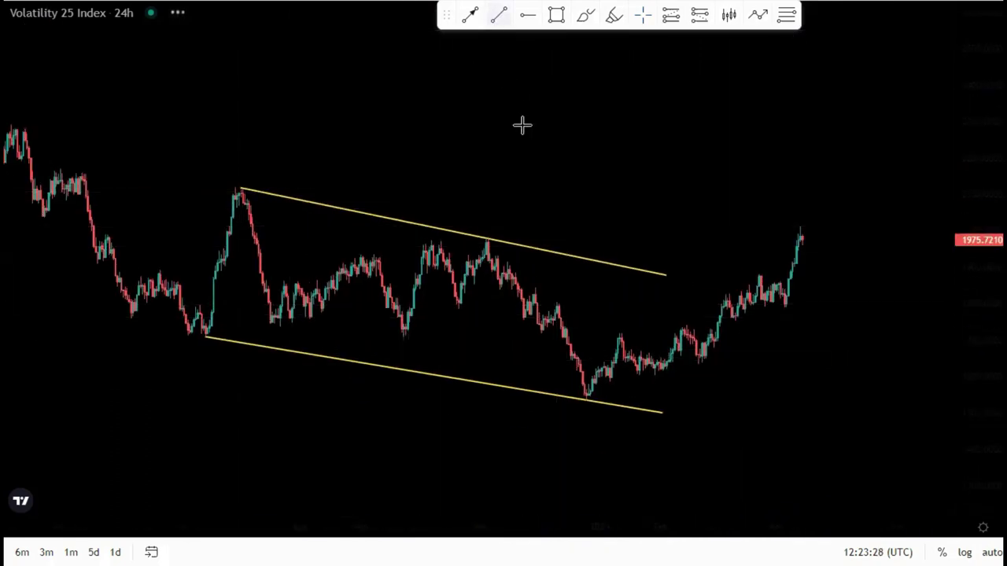
left_click(494, 236)
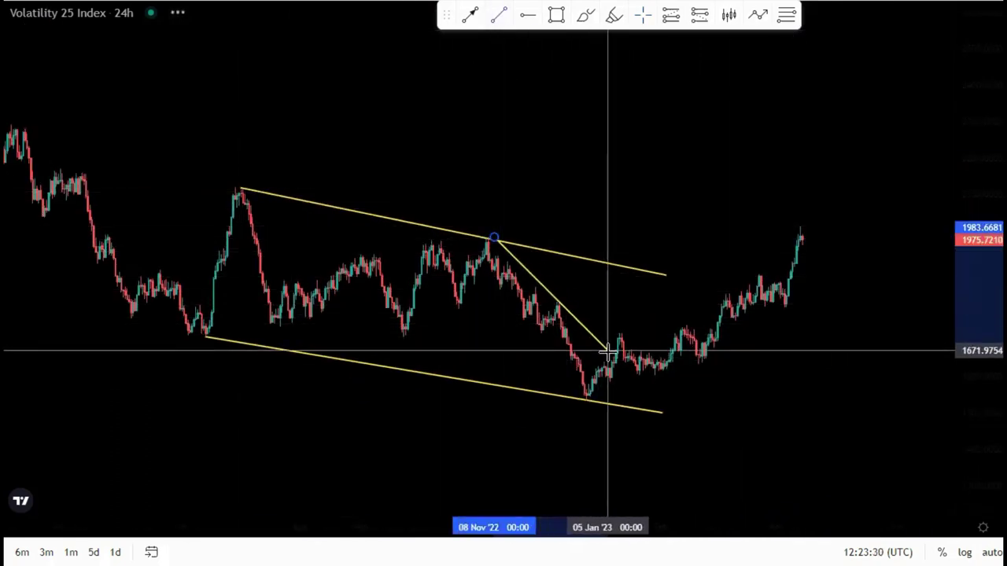
left_click(610, 351)
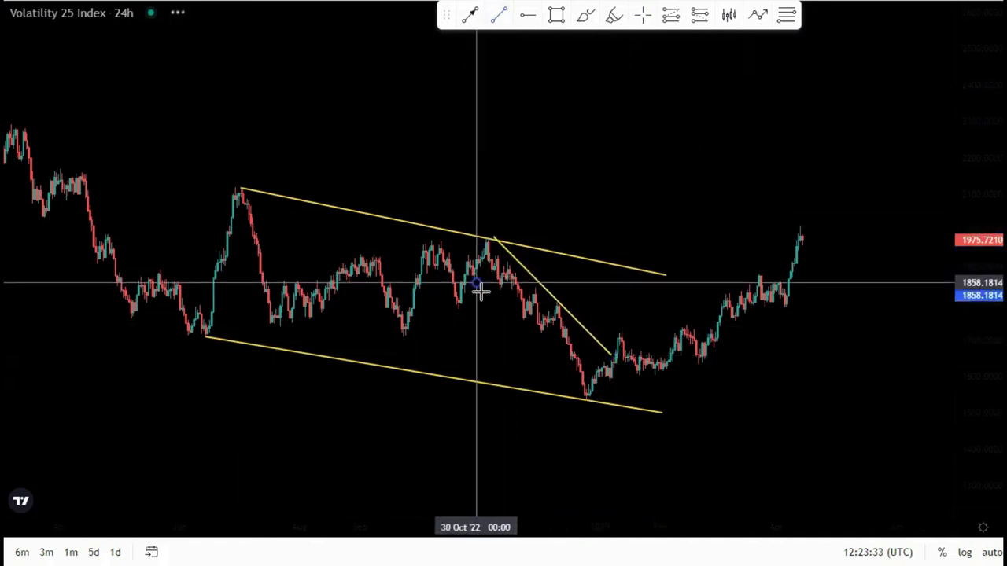
left_click(586, 400)
left_click(608, 352)
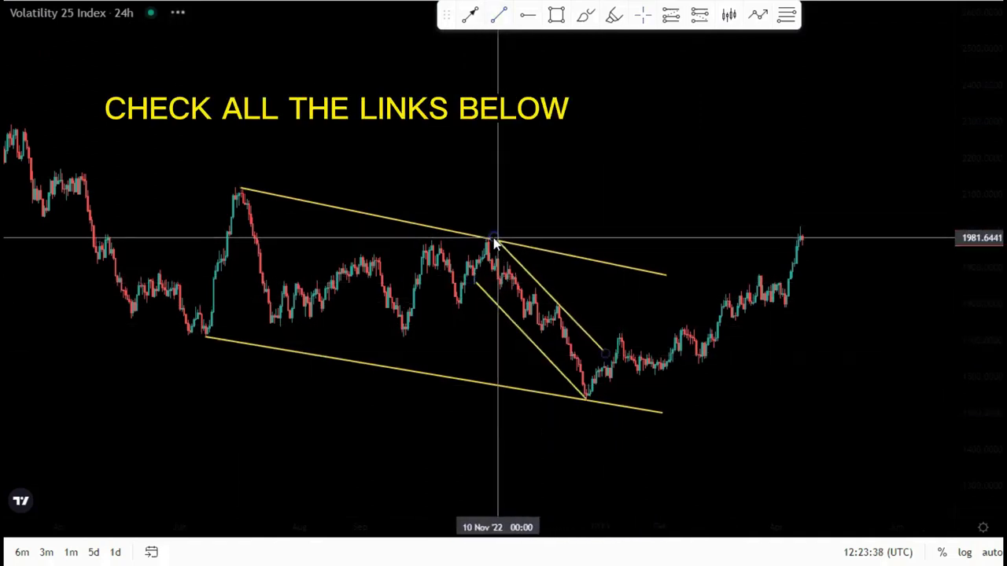
left_click_drag(494, 238, 489, 238)
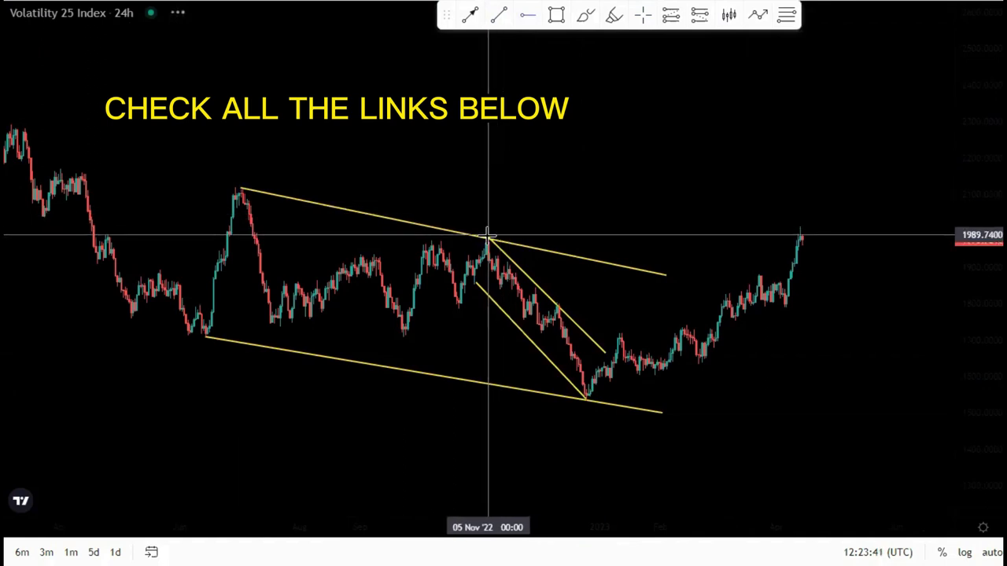
Place horizontal rays at the November 2022 high, 1981.6441, and at the peak starting the large channel, 2119.2747
left_click(515, 224)
left_click_drag(489, 236, 488, 240)
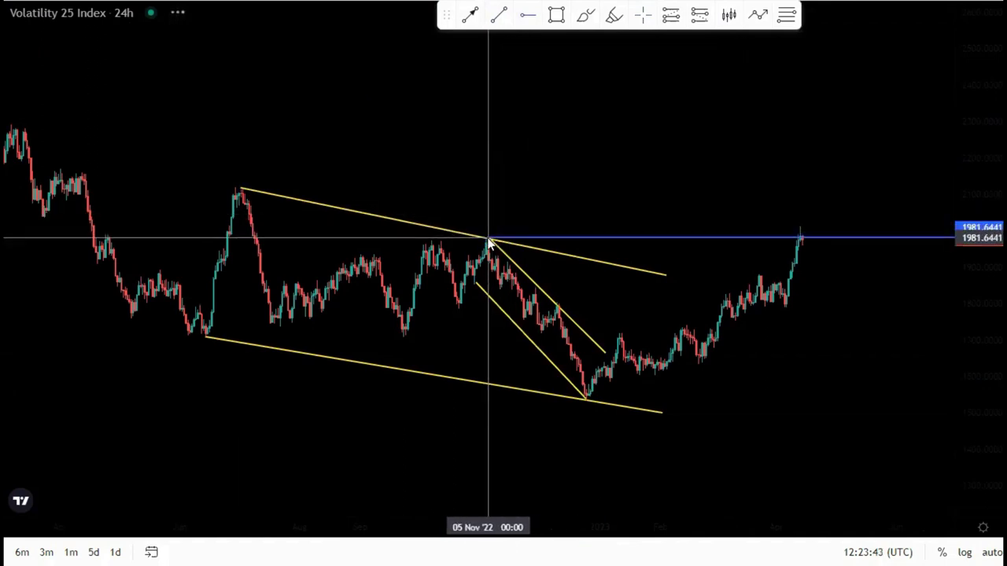
left_click(241, 187)
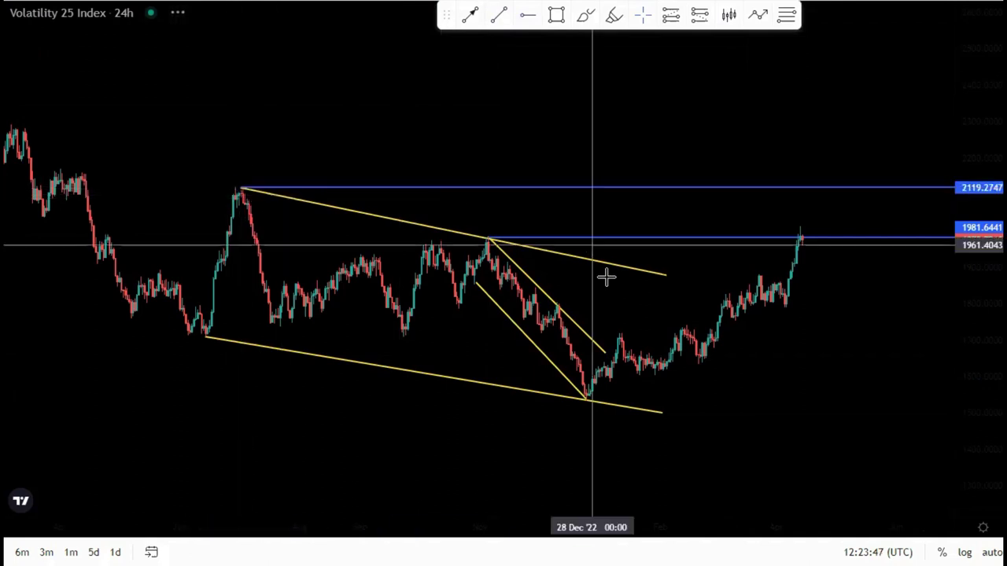
Draw two short falling trend lines above and below the consolidation that begins at the 12 January 2023 high
scroll(710, 310, "down", 1)
scroll(794, 372, "up", 1)
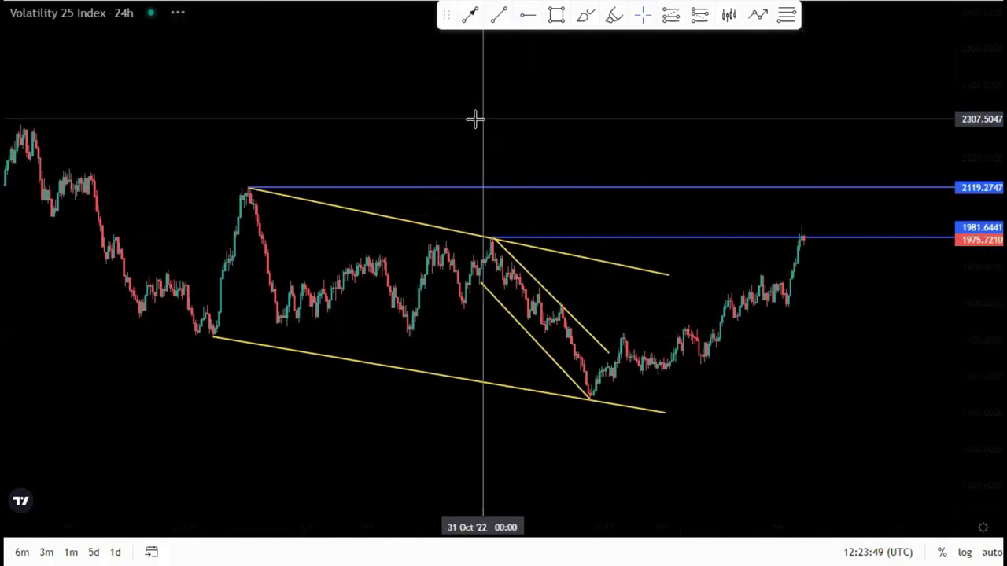
left_click(624, 334)
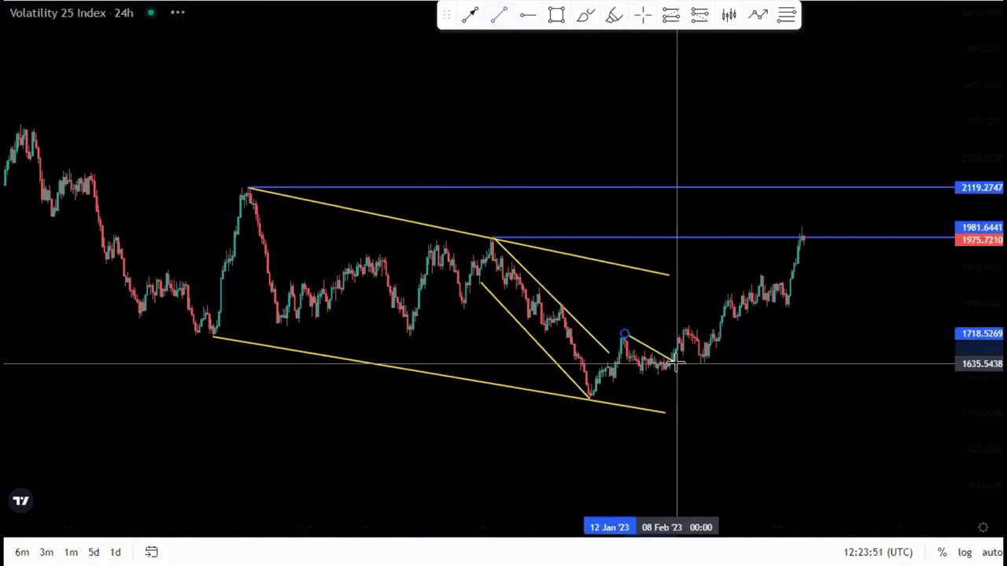
left_click(668, 362)
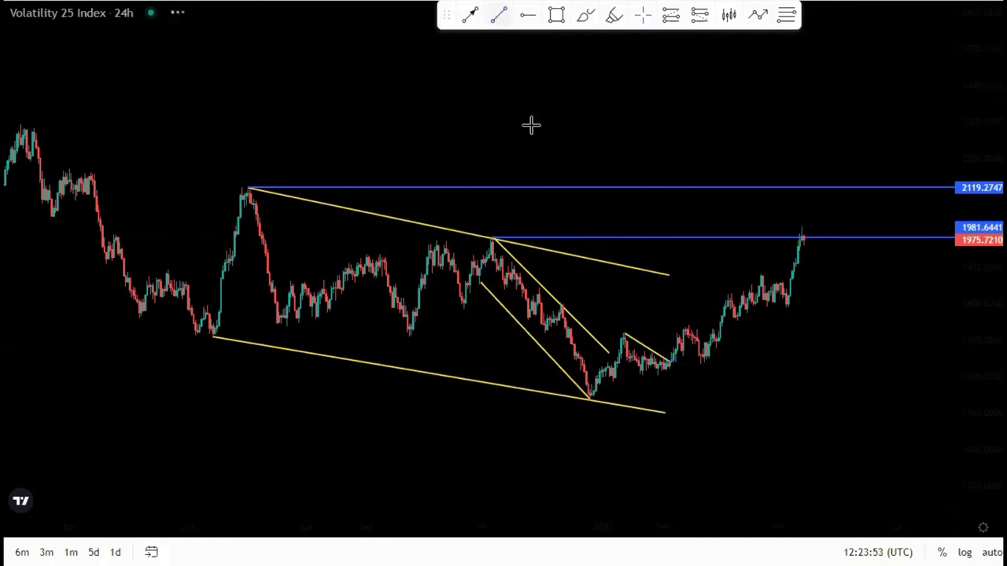
left_click(619, 368)
left_click(645, 376)
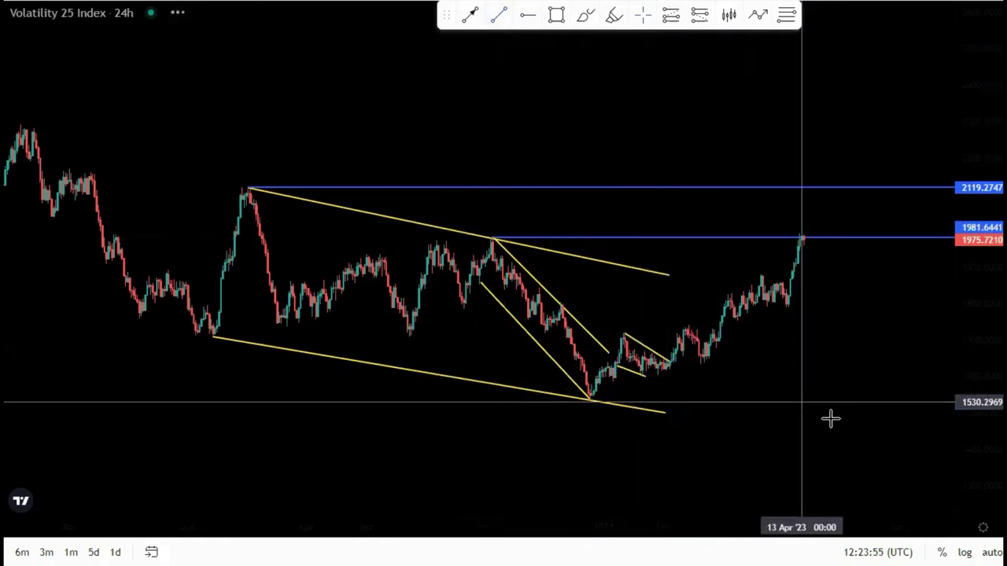
Draw a small rectangle around the November 2022 high, spanning about 1 to 14 November at the 1981.6441 ray
scroll(865, 439, "down", 2)
scroll(835, 416, "up", 2)
scroll(762, 423, "up", 1)
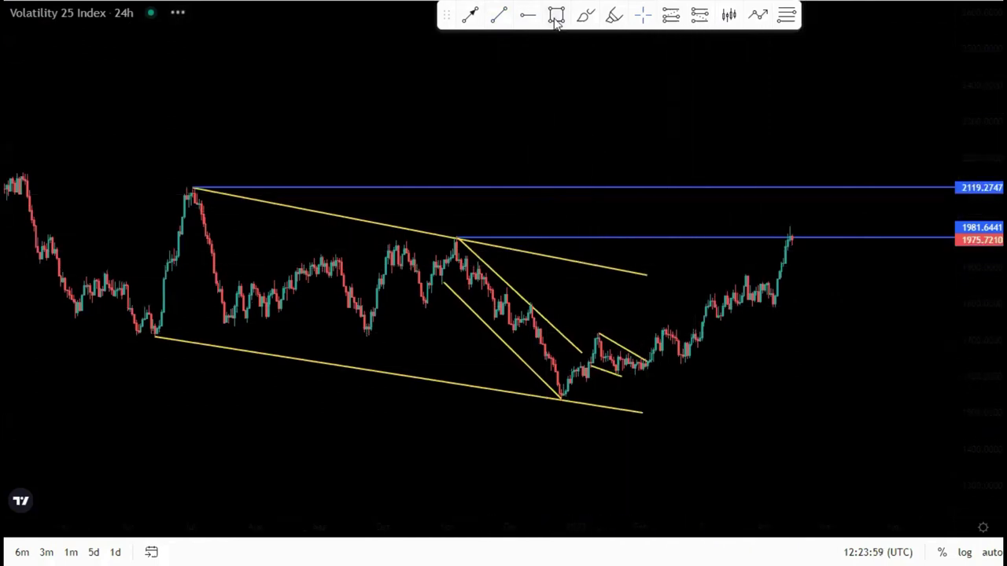
left_click(479, 248)
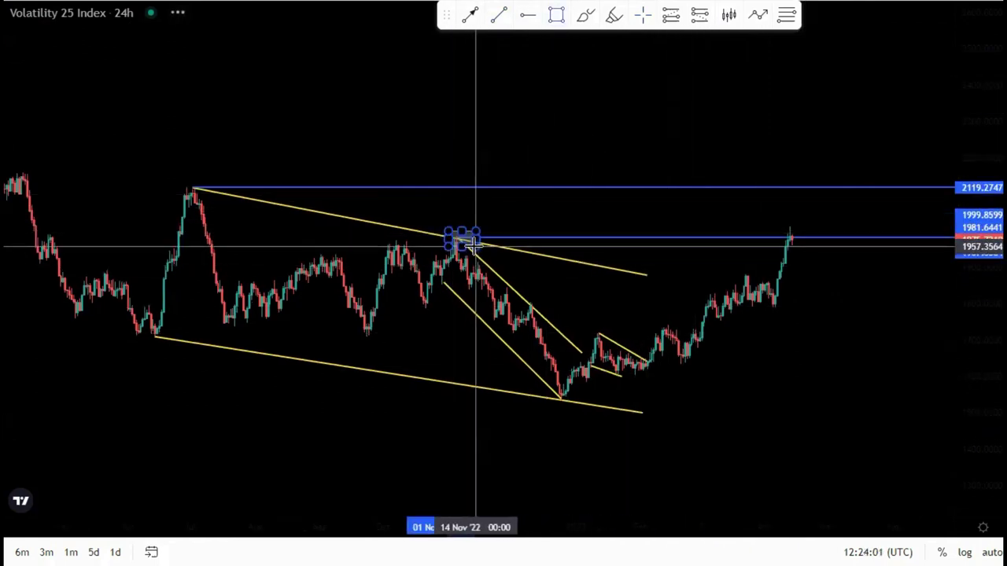
Draw a rising trend line from the early December 2022 high across the latest April high to about 2 May 2023
left_click_drag(983, 376, 980, 326)
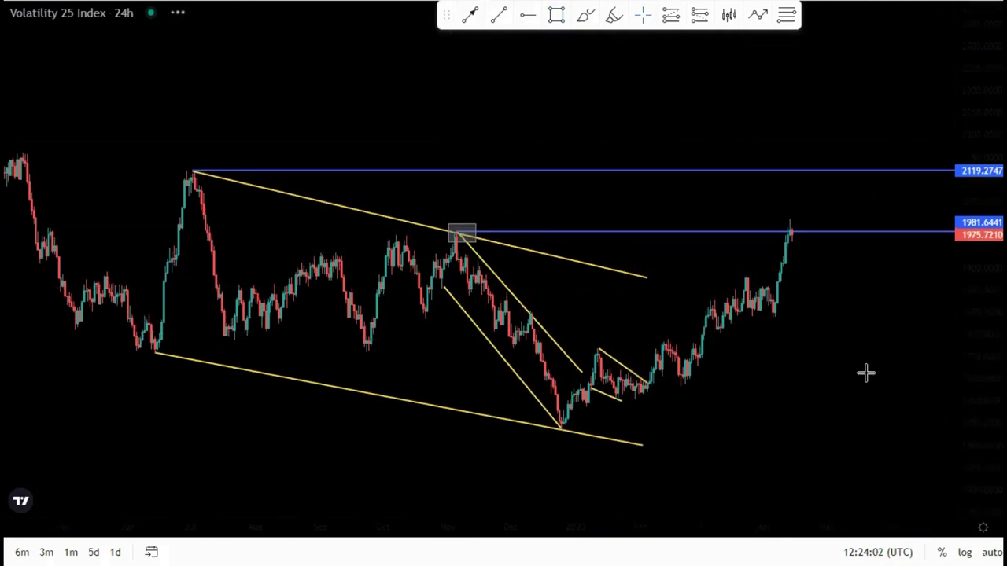
left_click_drag(864, 371, 804, 320)
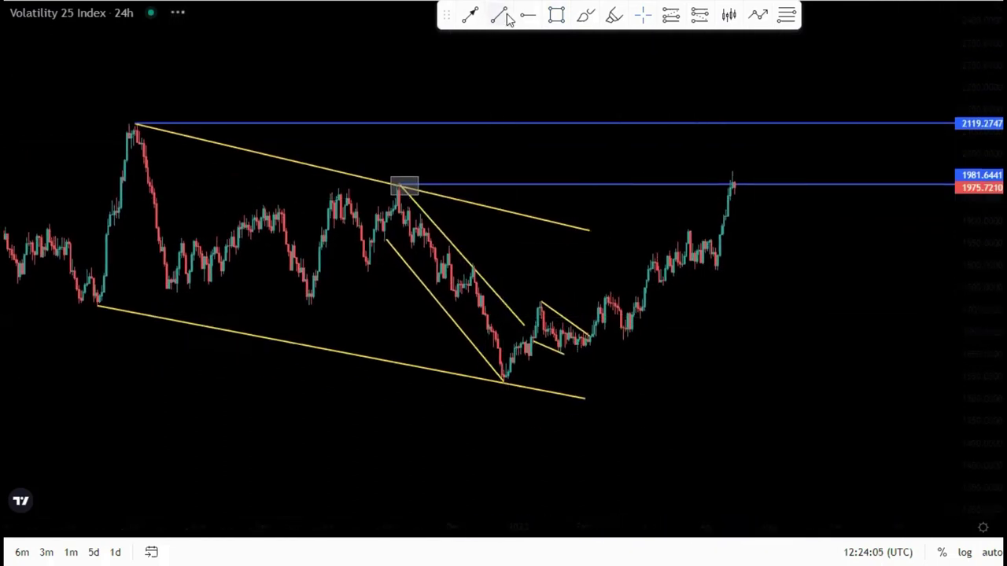
left_click(466, 264)
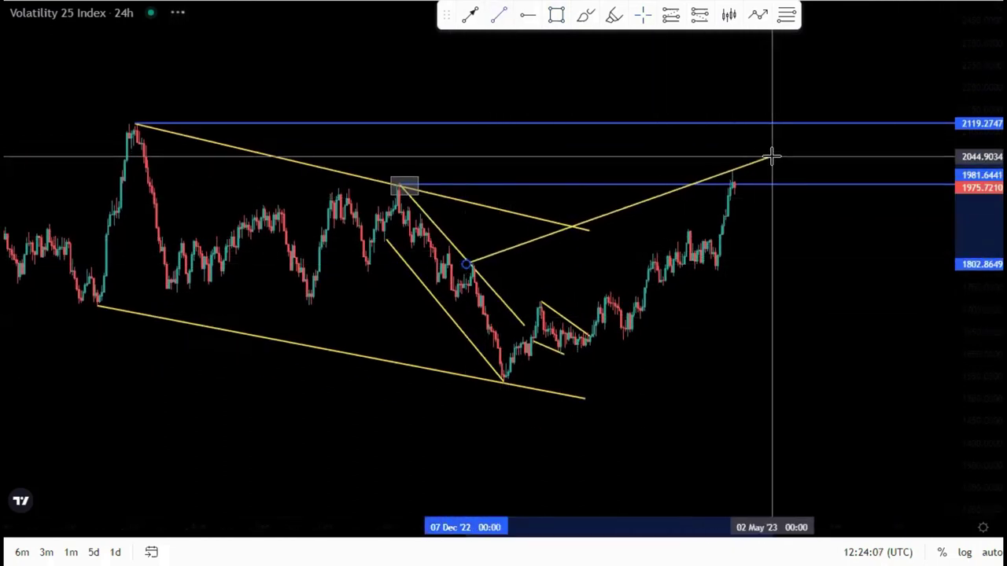
left_click(771, 157)
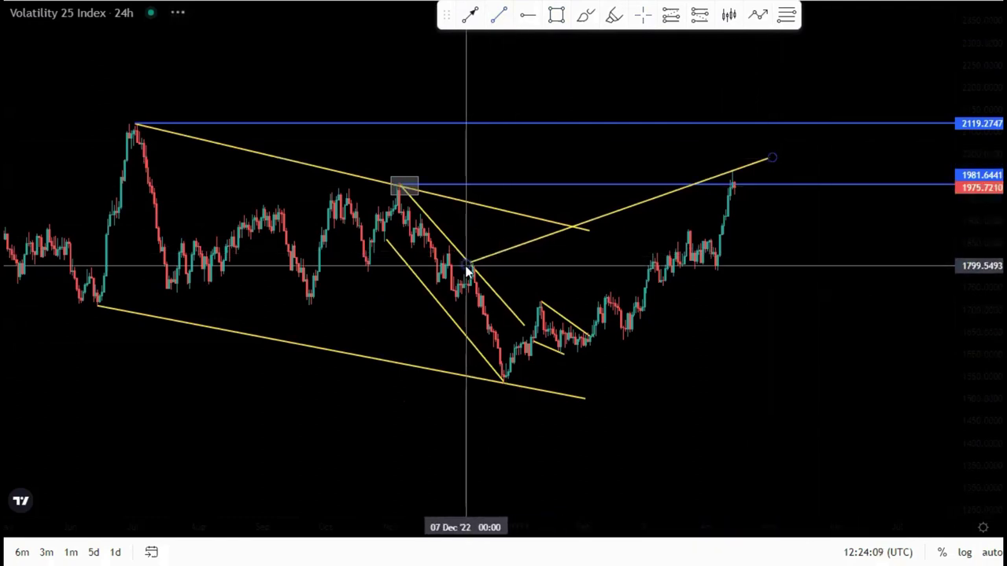
left_click_drag(473, 265, 474, 263)
left_click(815, 238)
Set the brush colour to blue and circle the latest high where the rising trend line meets the price
scroll(810, 236, "up", 2)
left_click(585, 15)
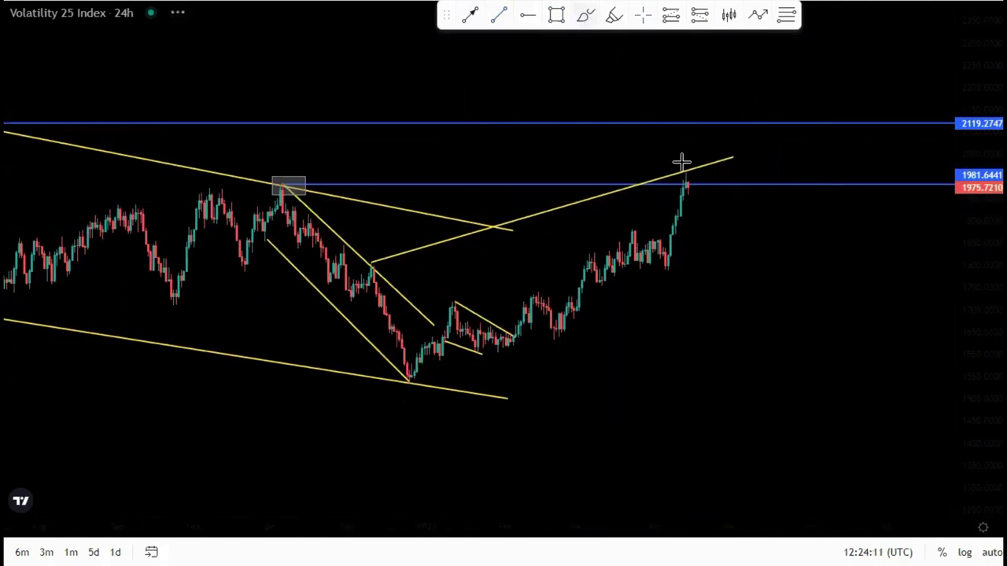
left_click(690, 170)
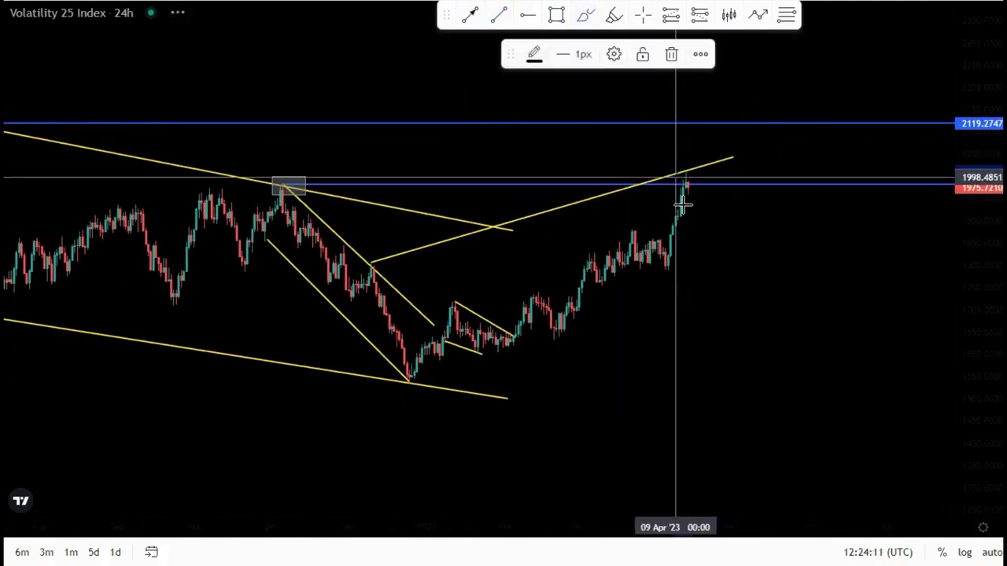
left_click(550, 58)
left_click(637, 103)
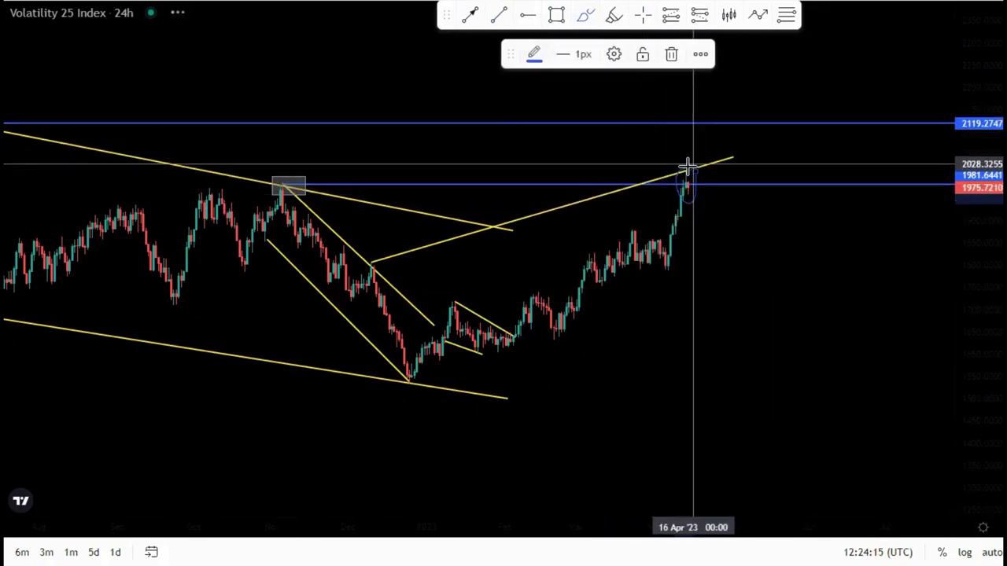
mouse_move(683, 165)
left_mouse_down()
mouse_move(739, 288)
mouse_move(802, 365)
left_mouse_up()
Delete the brush strokes around the latest high
left_click(671, 54)
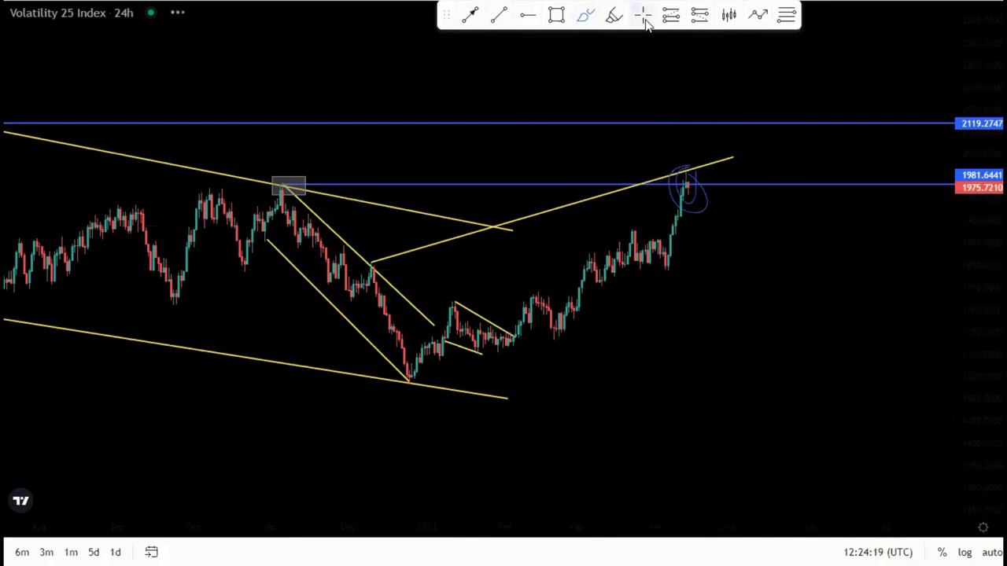
left_click(705, 207)
left_click(671, 53)
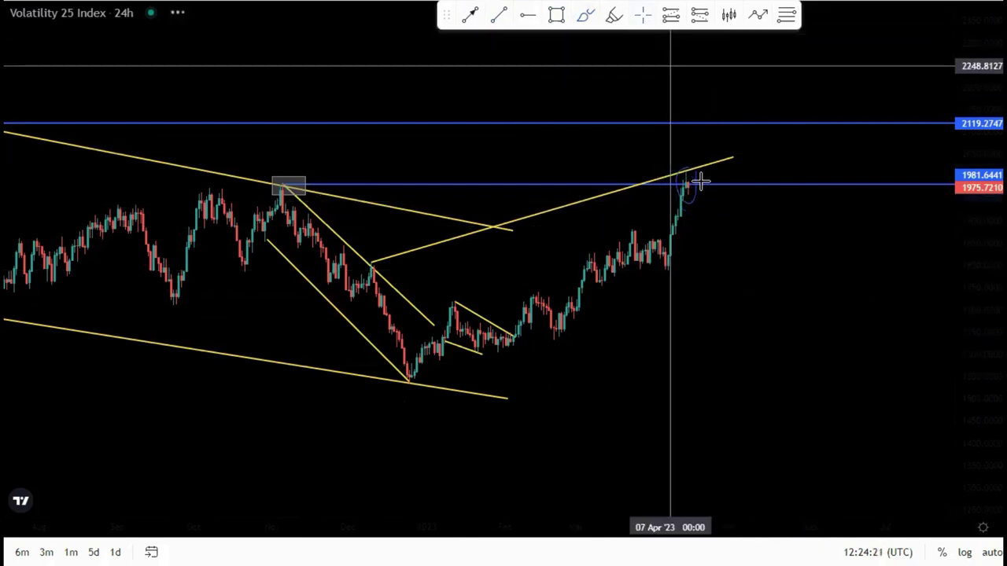
left_click(694, 179)
left_click(671, 54)
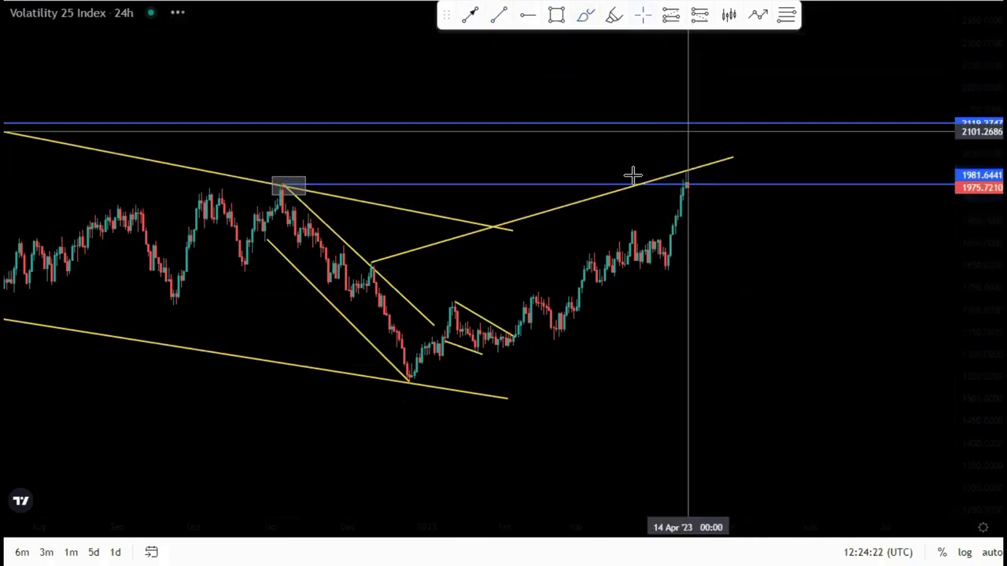
Lower the horizontal ray at the large channel's starting peak to 2112.8732
scroll(381, 159, "down", 2)
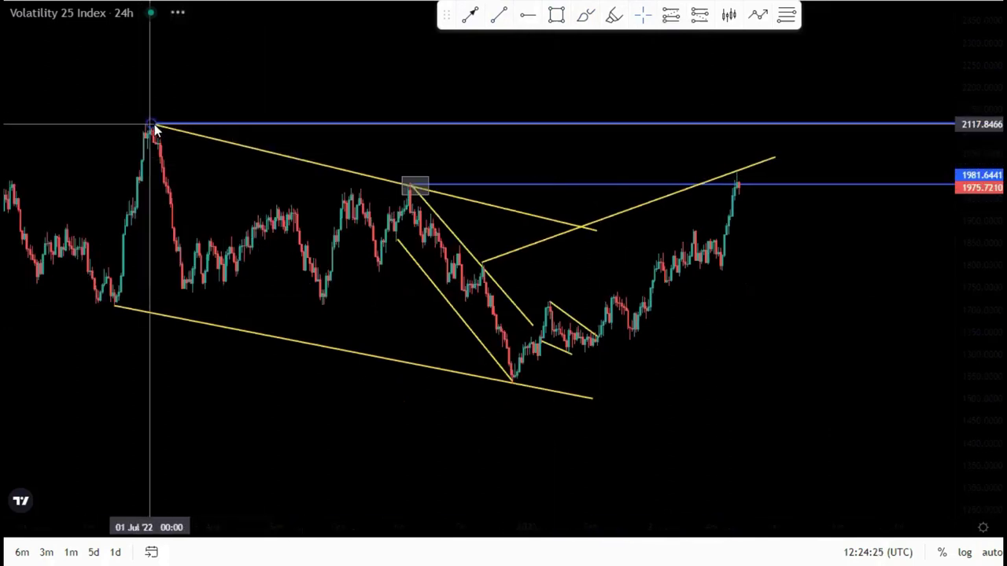
left_click_drag(154, 127, 155, 130)
scroll(508, 71, "up", 1)
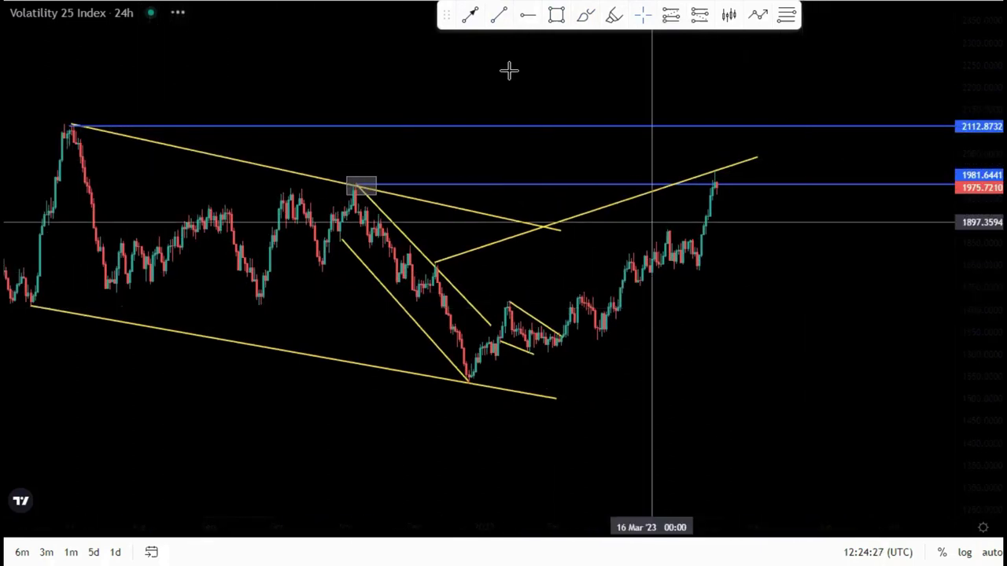
Draw a rising trend line from the late December 2022 low beneath the higher lows to about early June 2023
left_click(474, 384)
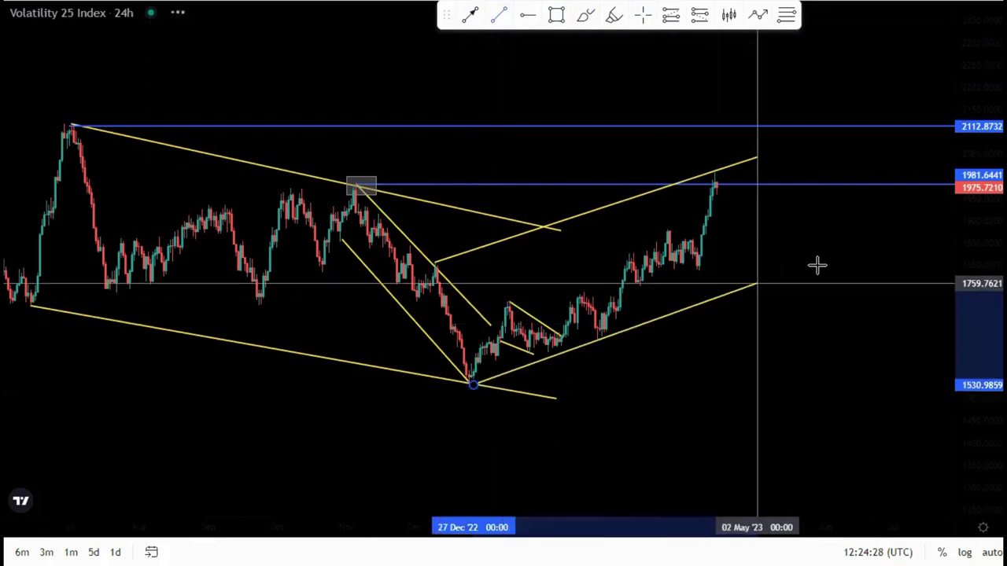
left_click(821, 259)
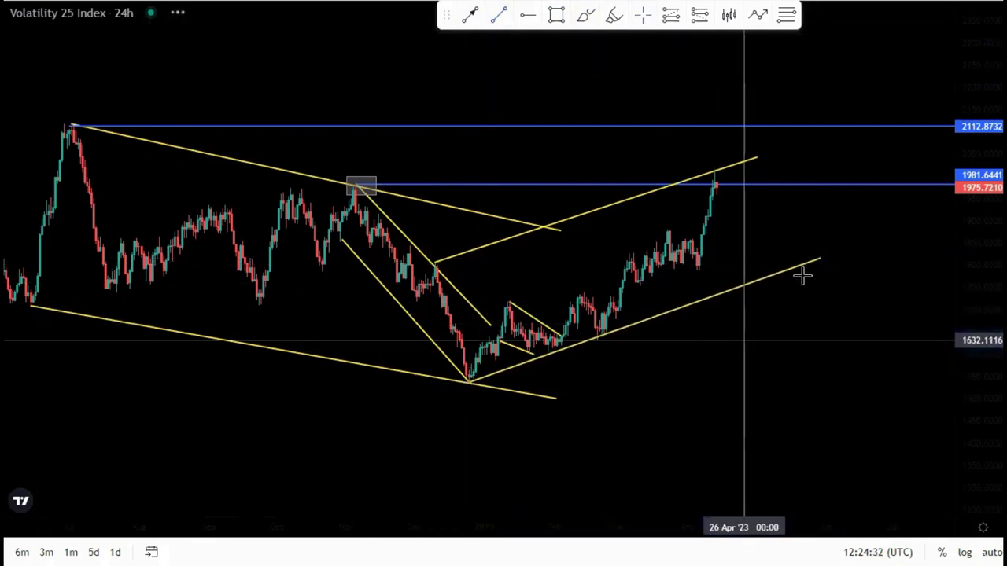
left_click_drag(820, 260, 821, 265)
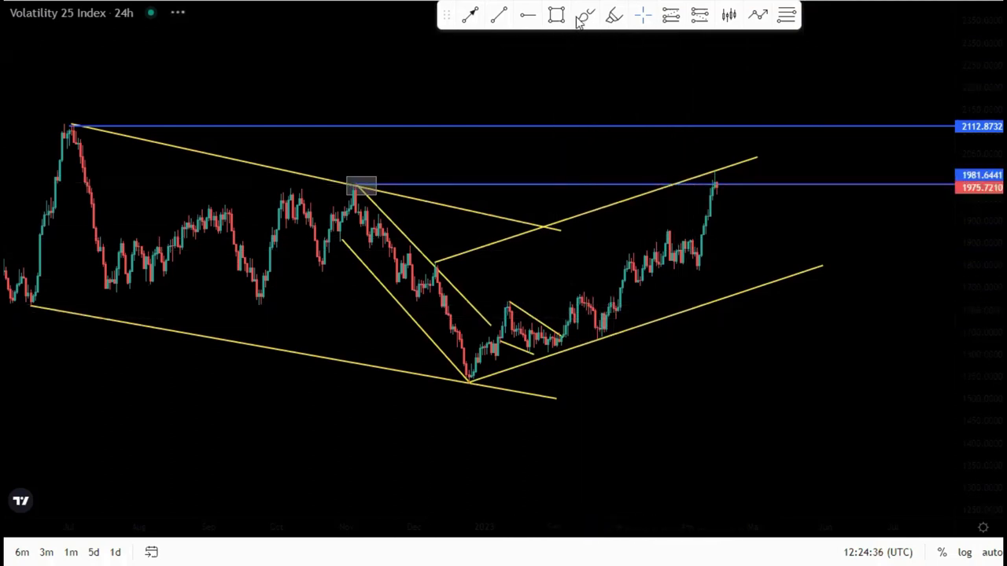
Circle the latest rally from the lower trend line to the April high with the brush, and delete the stroke
mouse_move(714, 170)
left_mouse_down()
mouse_move(659, 205)
mouse_move(595, 331)
mouse_move(687, 254)
left_mouse_up()
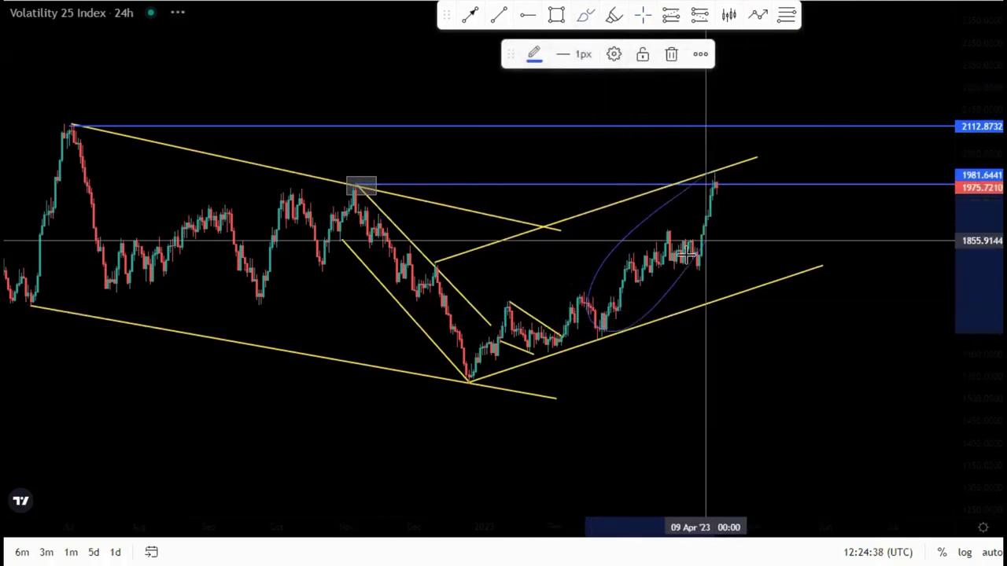
left_click(670, 54)
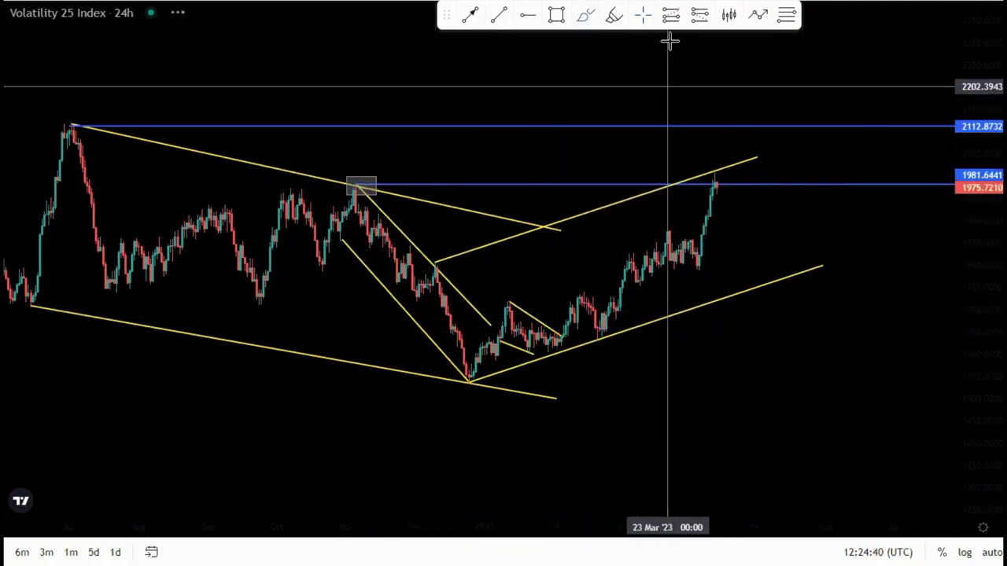
Switch the chart interval to 4 hours (4H)
type("4H")
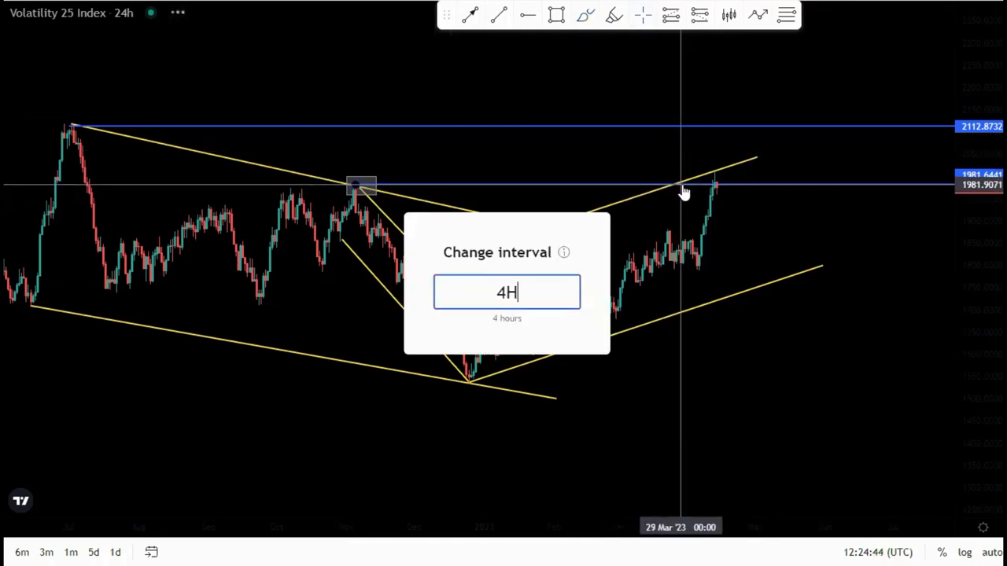
key("Return")
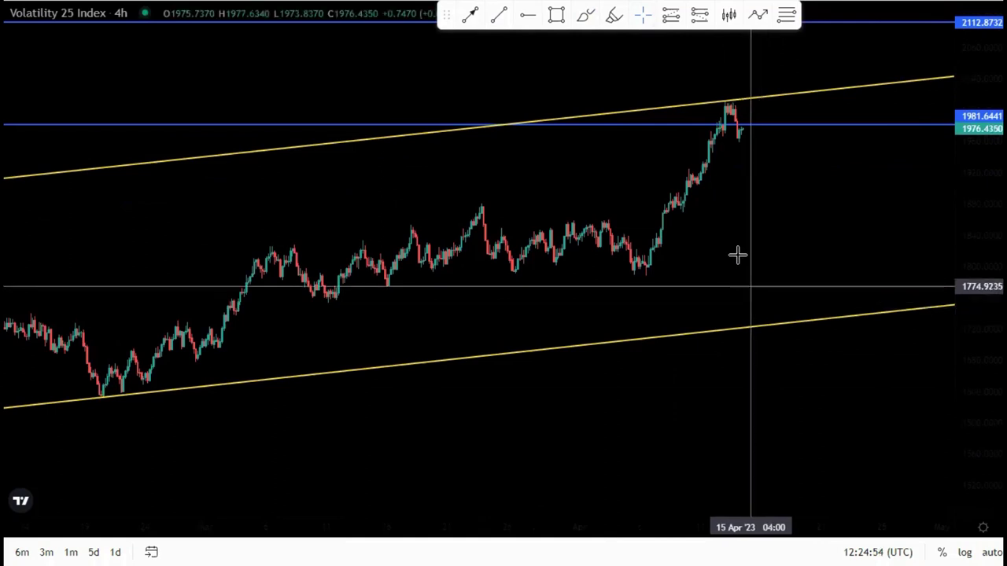
left_click_drag(729, 237, 683, 274)
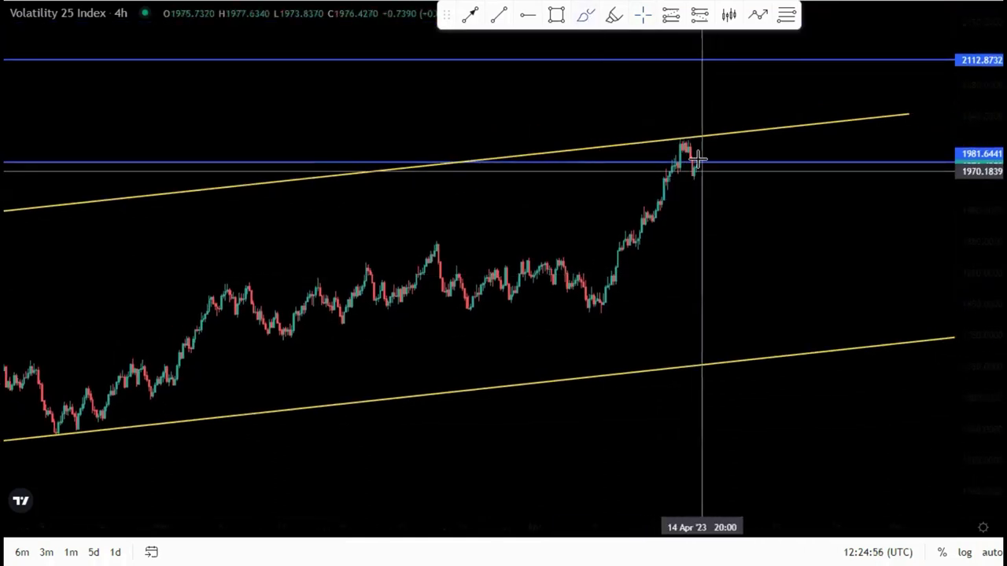
Sketch brush marks on the candles around the April high at the upper trend line, and remove them
left_click(678, 142)
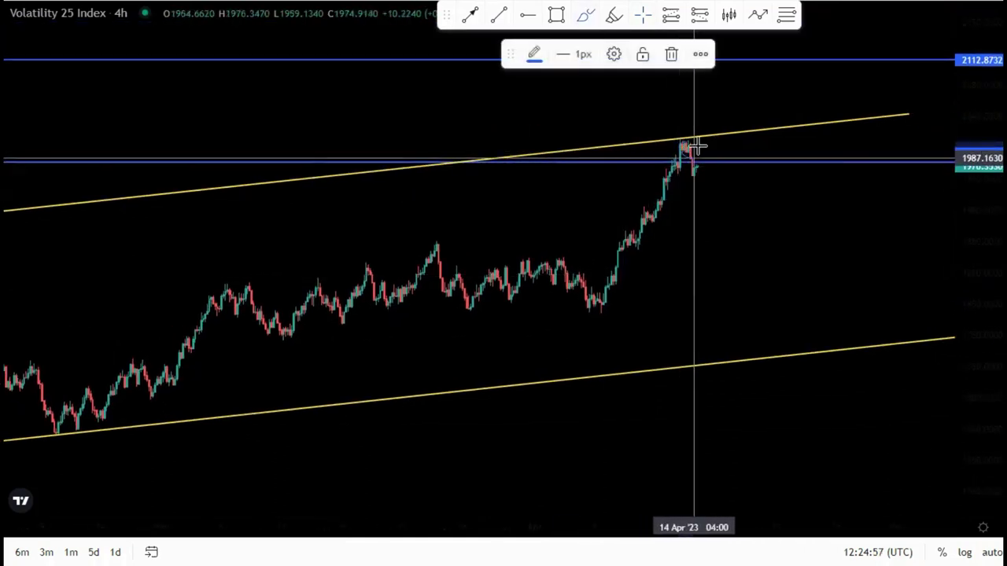
left_click(657, 105)
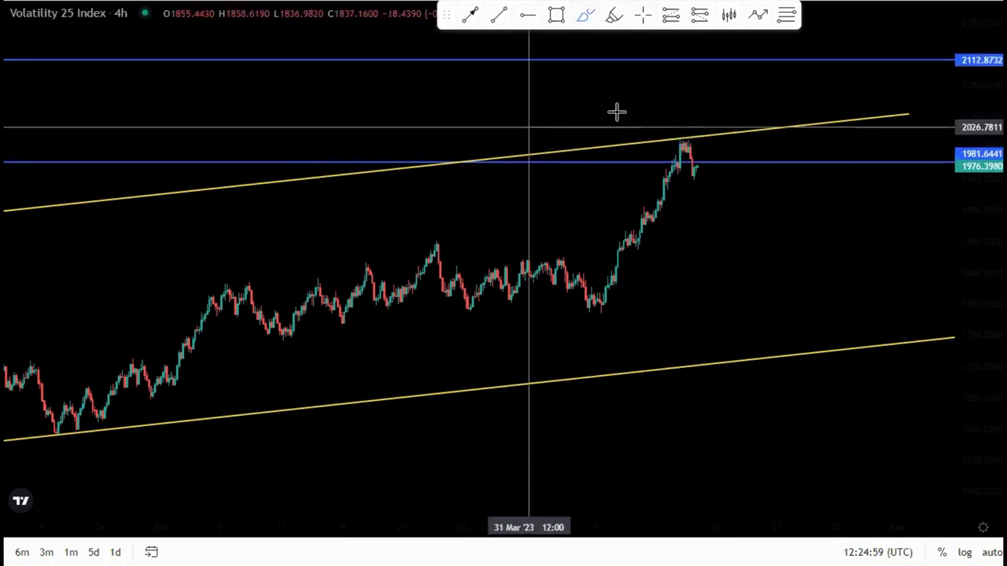
left_click(684, 140)
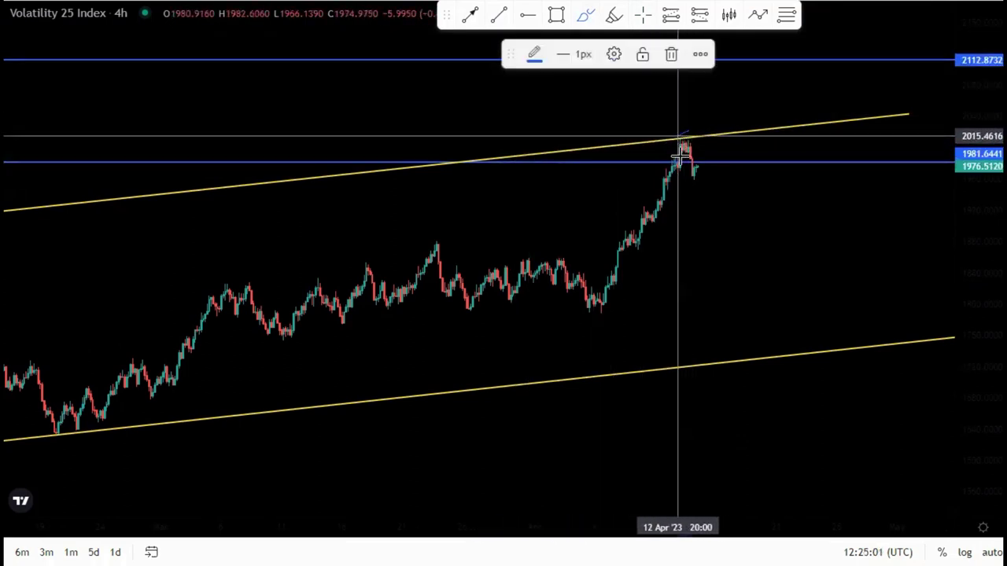
left_click(613, 154)
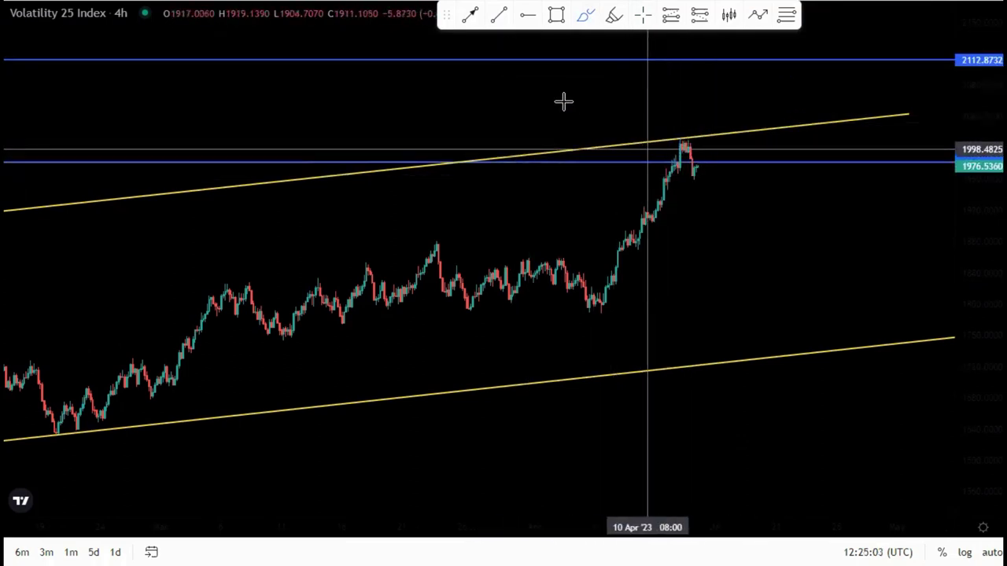
Draw a downward arrow from 1982.4466 on 14 April to 1745.6817 on 17 April, colour it blue and delete it
scroll(732, 208, "down", 2)
scroll(688, 145, "up", 2)
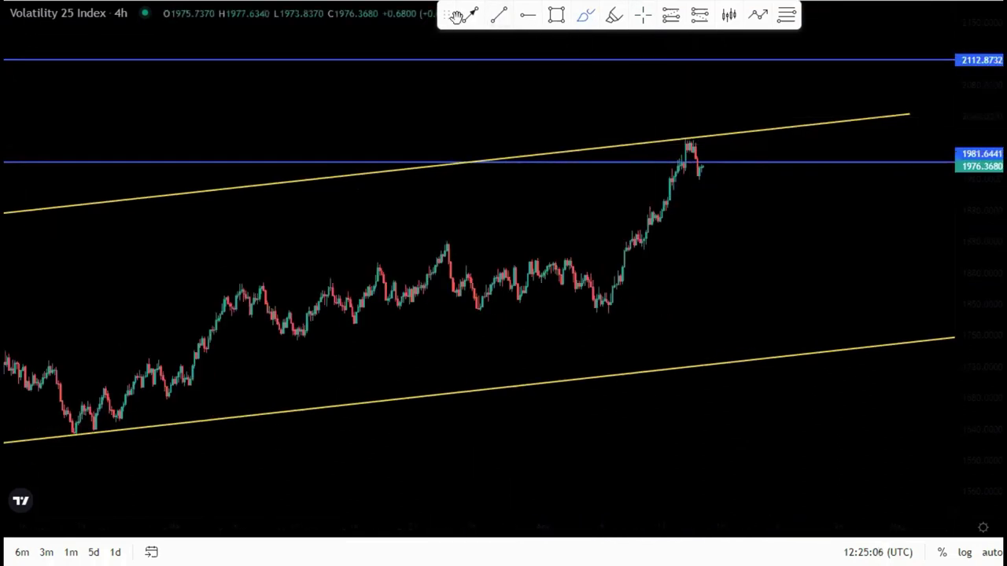
left_click(703, 162)
left_click(736, 346)
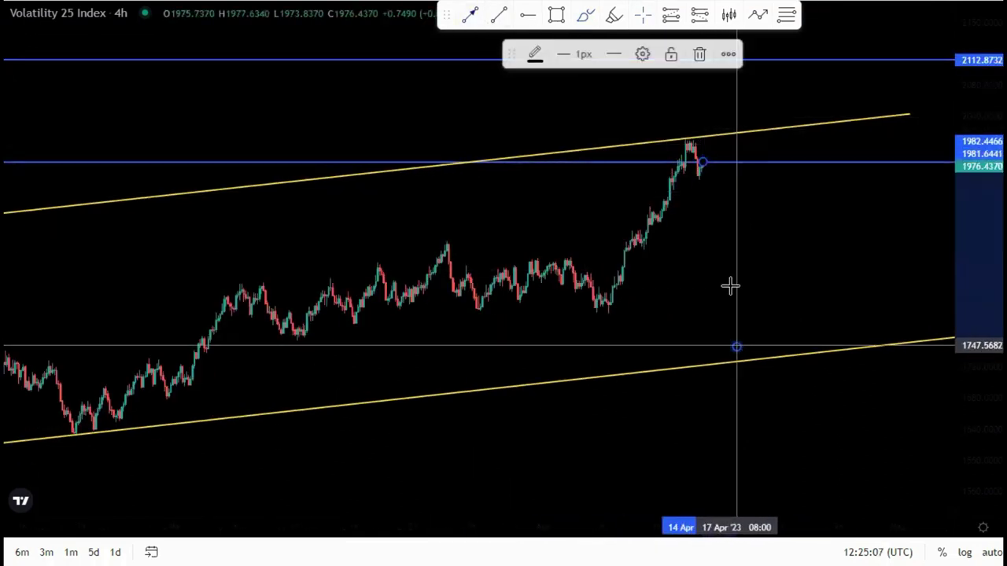
left_click(535, 56)
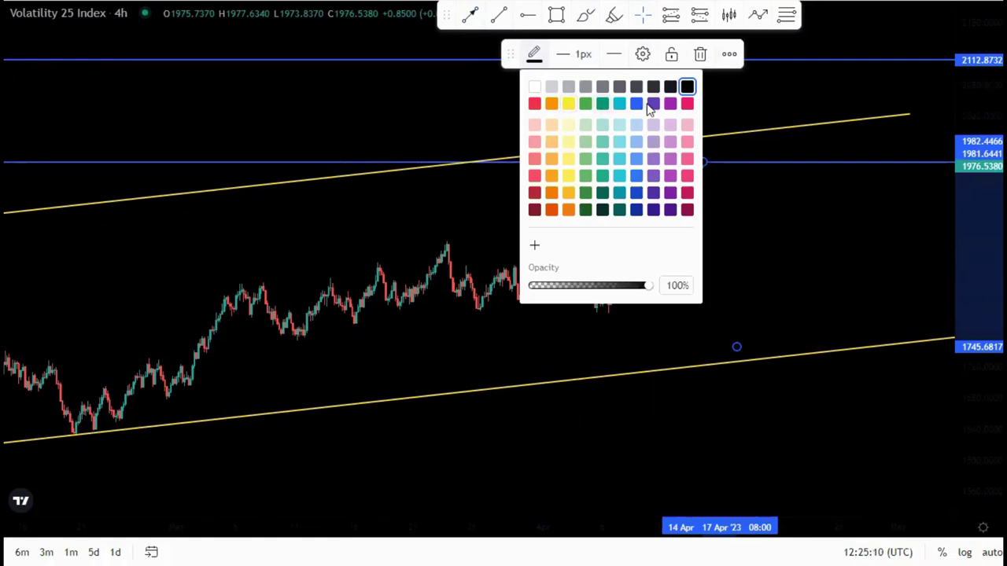
left_click(651, 105)
left_click(537, 56)
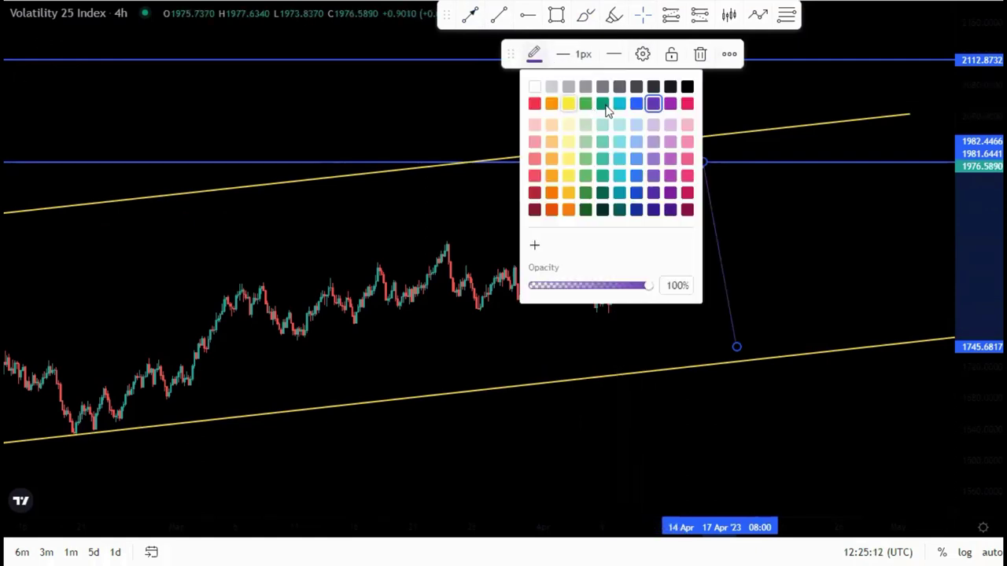
left_click(635, 106)
left_click(700, 54)
Adjust the start point of the upper rising trend line onto the December 2022 high
scroll(718, 261, "down", 7)
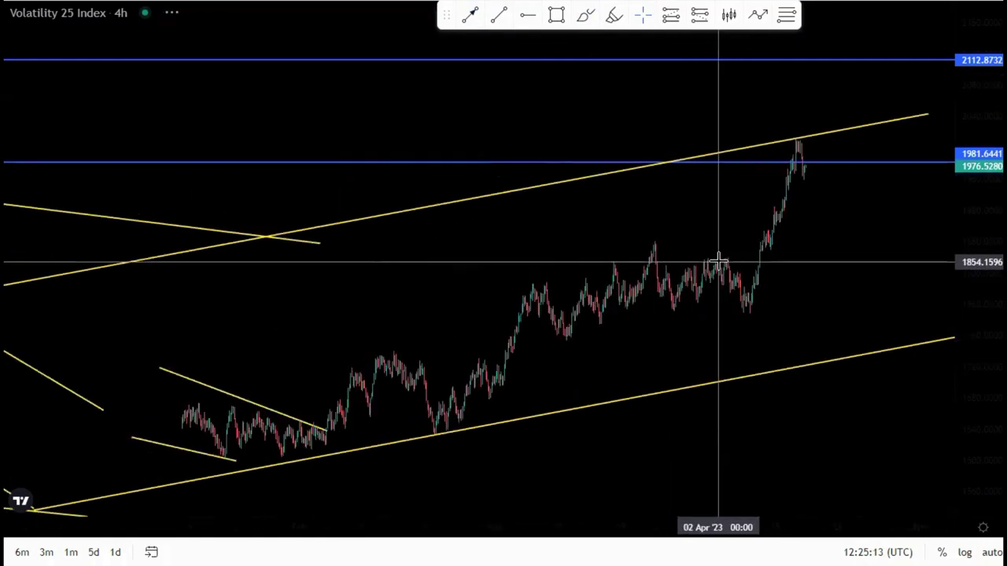
scroll(703, 251, "down", 2)
left_click_drag(966, 249, 967, 354)
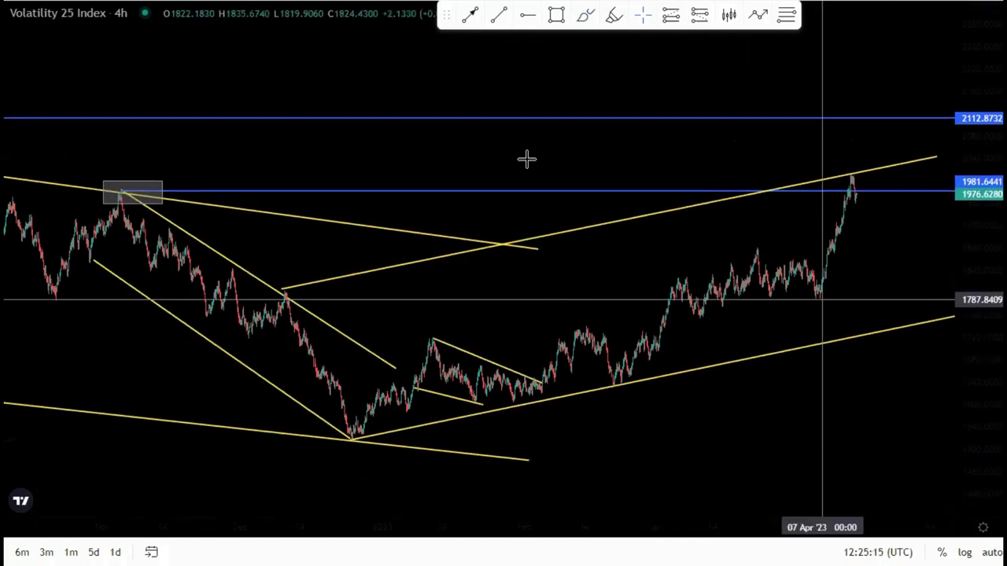
left_click_drag(634, 130, 642, 90)
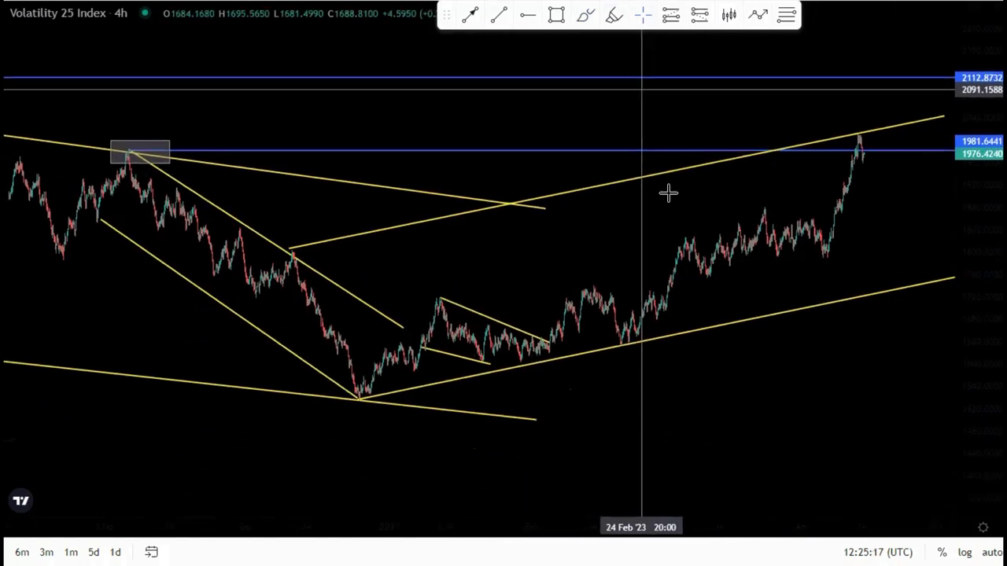
scroll(667, 194, "up", 1)
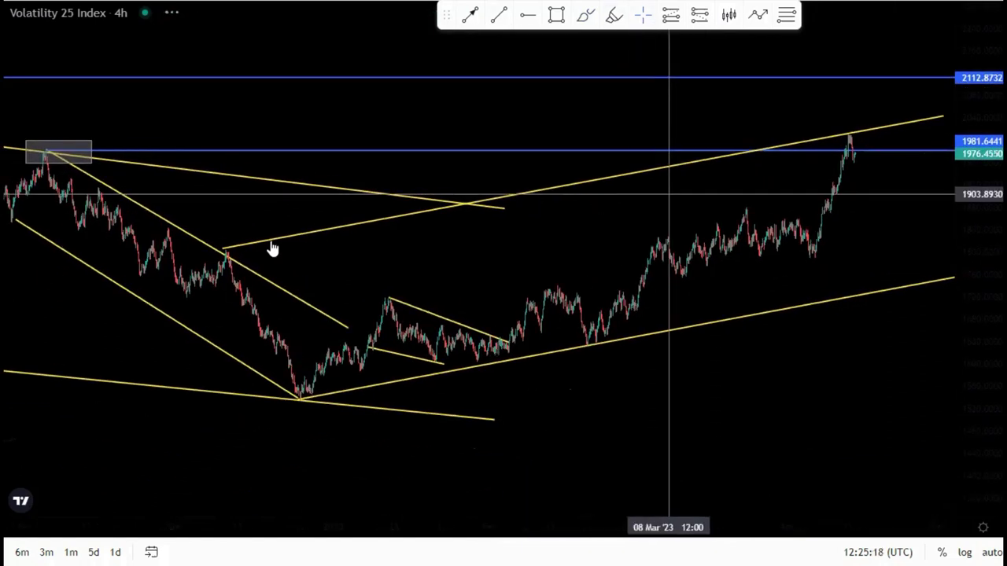
left_click(224, 250)
Circle the December high, the December low and the April high with the brush, and delete the stroke at the late February low
mouse_move(225, 233)
left_mouse_down()
mouse_move(223, 262)
mouse_move(228, 231)
left_mouse_up()
mouse_move(844, 123)
left_mouse_down()
mouse_move(851, 132)
mouse_move(839, 142)
left_mouse_up()
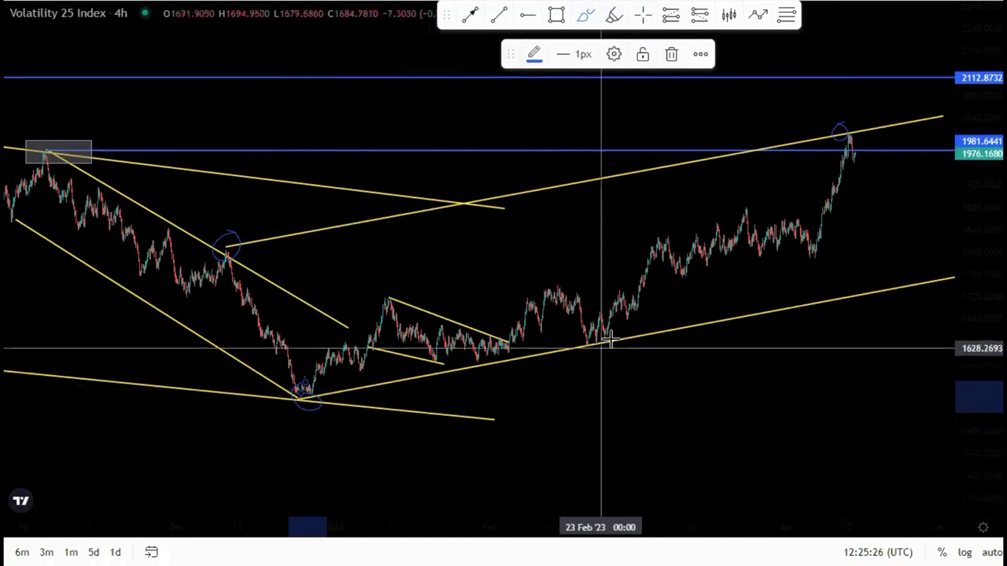
left_click_drag(610, 340, 608, 348)
left_click(671, 54)
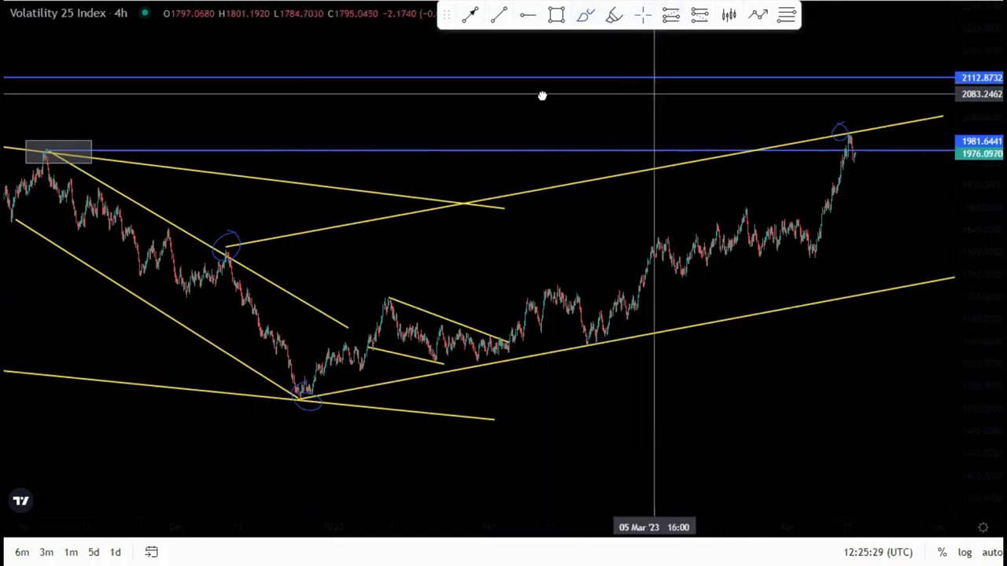
Draw a downward arrow from the latest price at 1981.7006 on 14 April to the lower rising trend line
left_click_drag(542, 96, 472, 20)
left_click(742, 153)
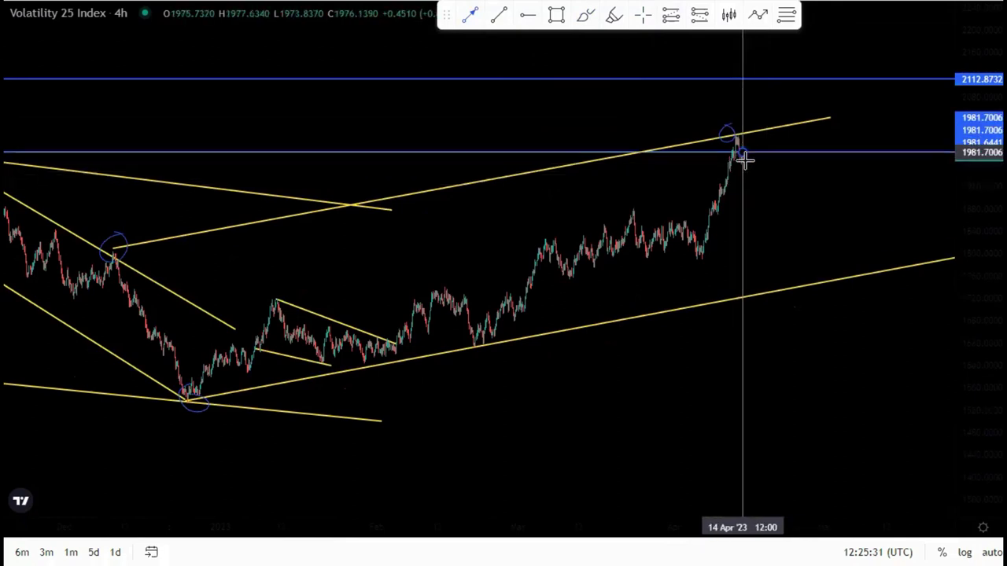
left_click(782, 291)
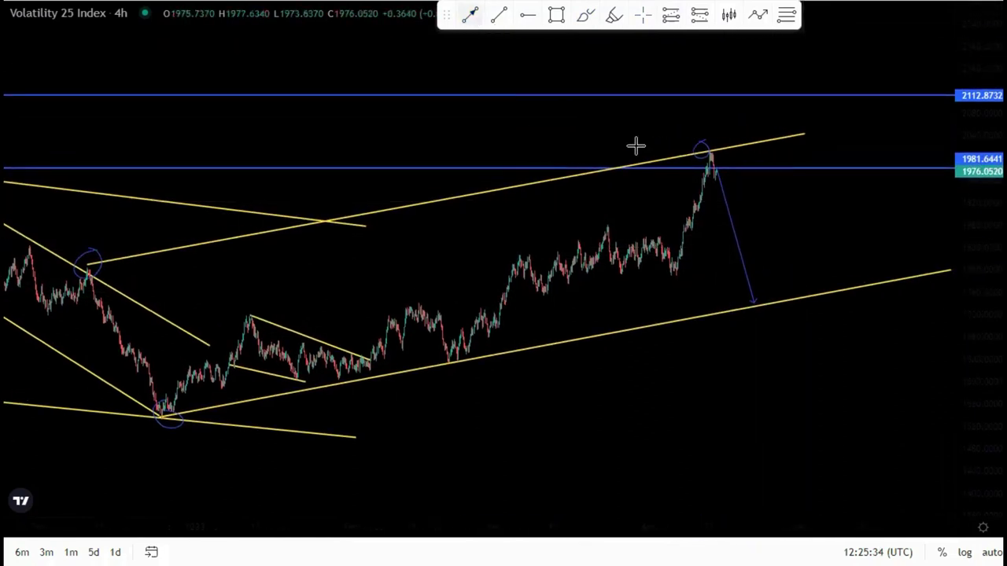
Draw an upward arrow from 1752.2340 near the lower trend line, extending its tip to the 2112.8732 resistance level
left_click(759, 297)
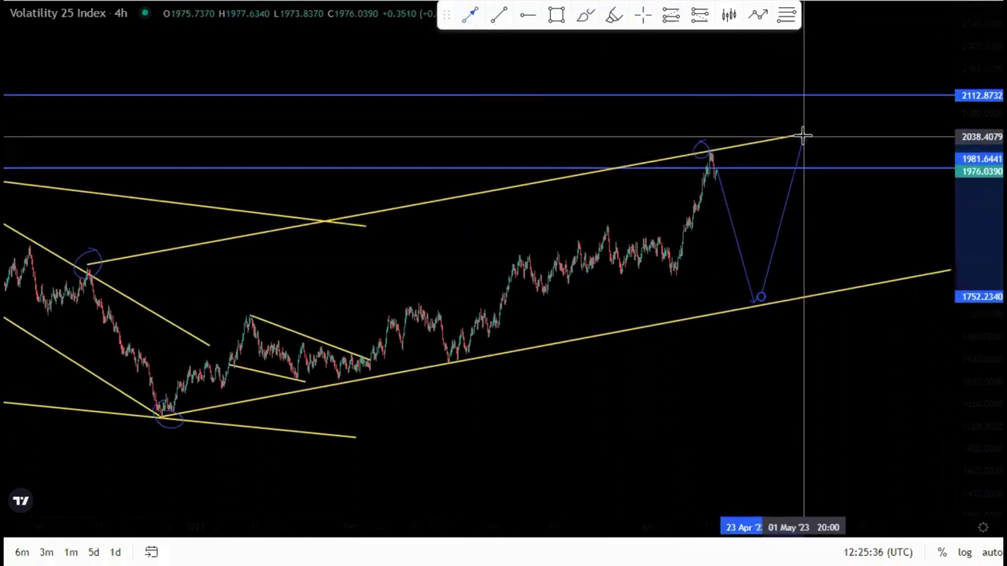
double_click(804, 140)
left_click(802, 129)
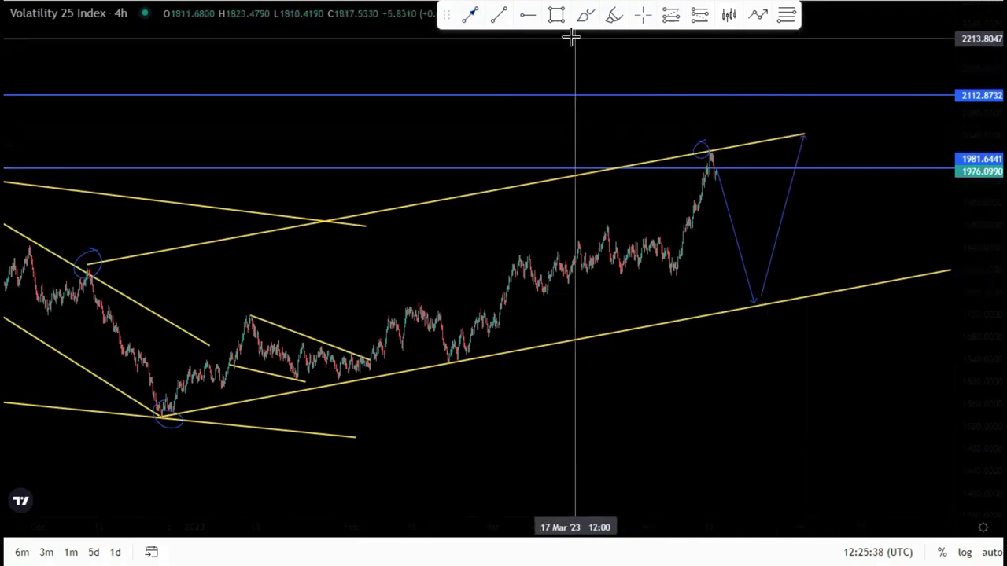
left_click(803, 137)
left_click_drag(805, 139, 816, 100)
left_click(835, 124)
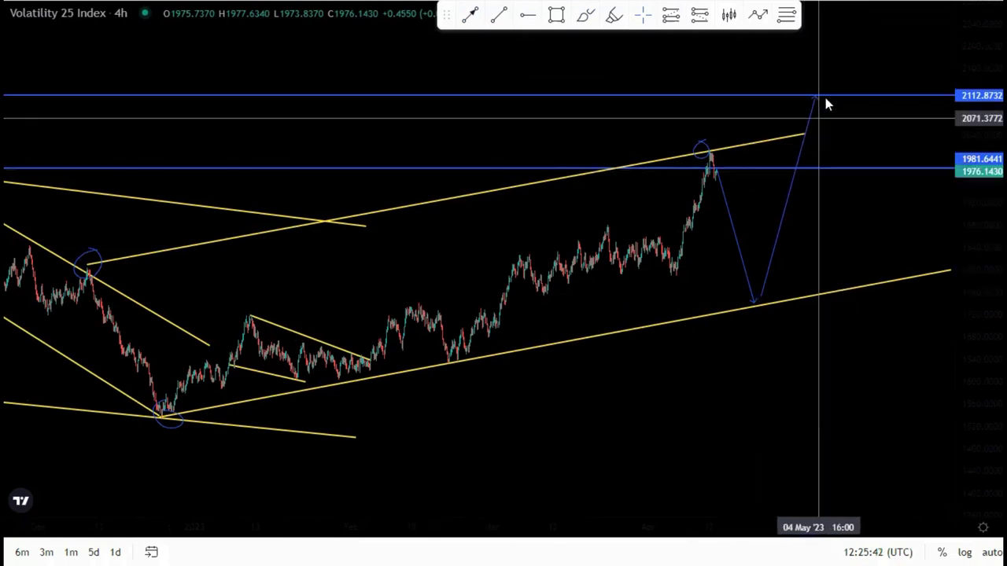
Draw a downward arrow from 2106.9841 on 5 May through the lower trend line to below the December low
scroll(849, 132, "down", 2)
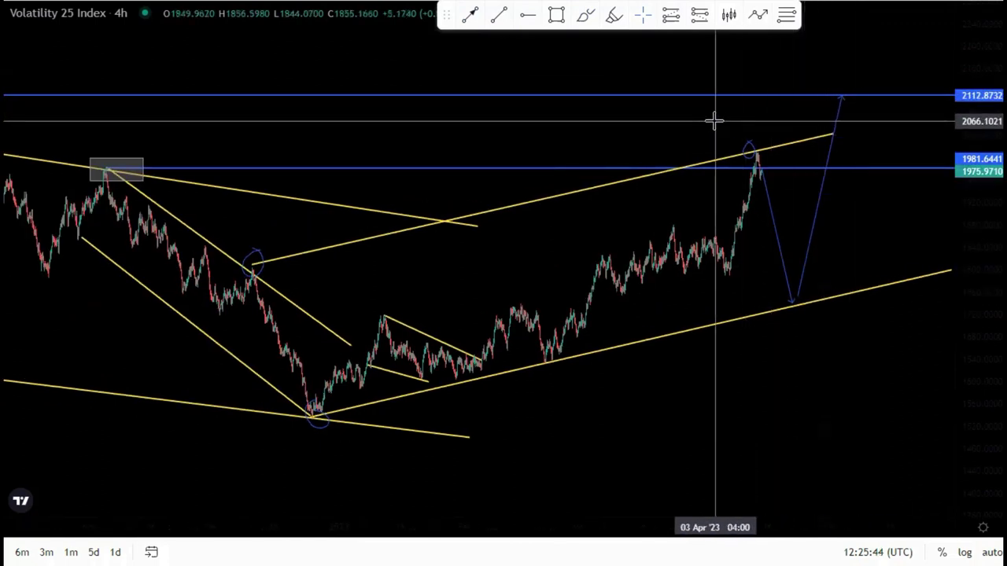
left_click_drag(605, 100, 504, 81)
left_click(748, 102)
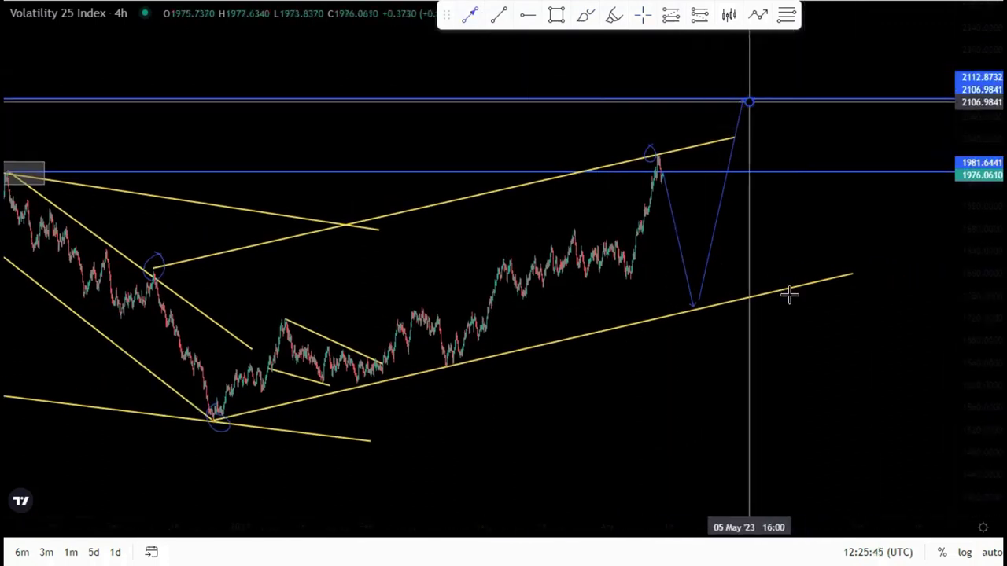
left_click(823, 440)
left_click(761, 411)
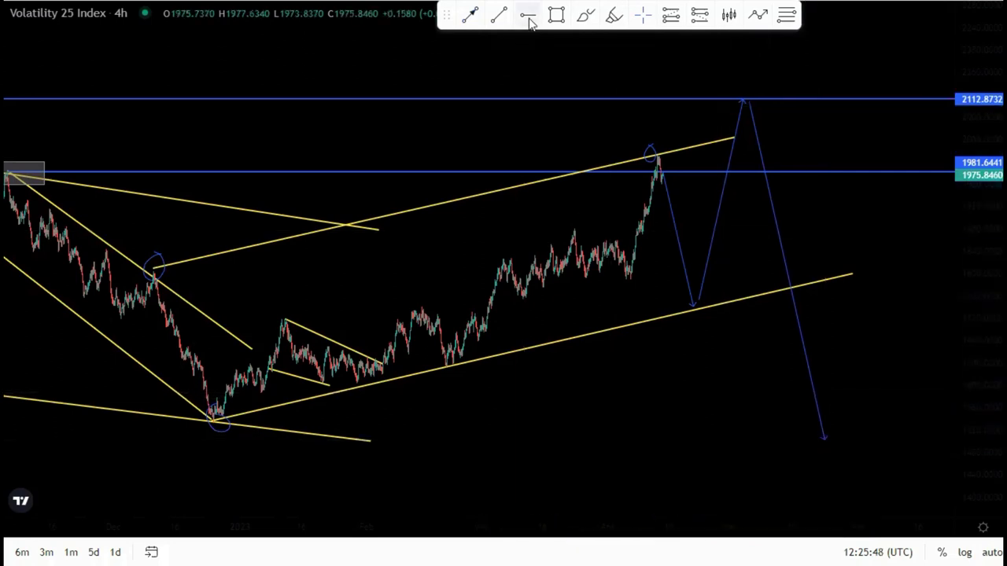
Place a horizontal ray at the 25 December 2022 low, at 1533.3176
left_click(213, 423)
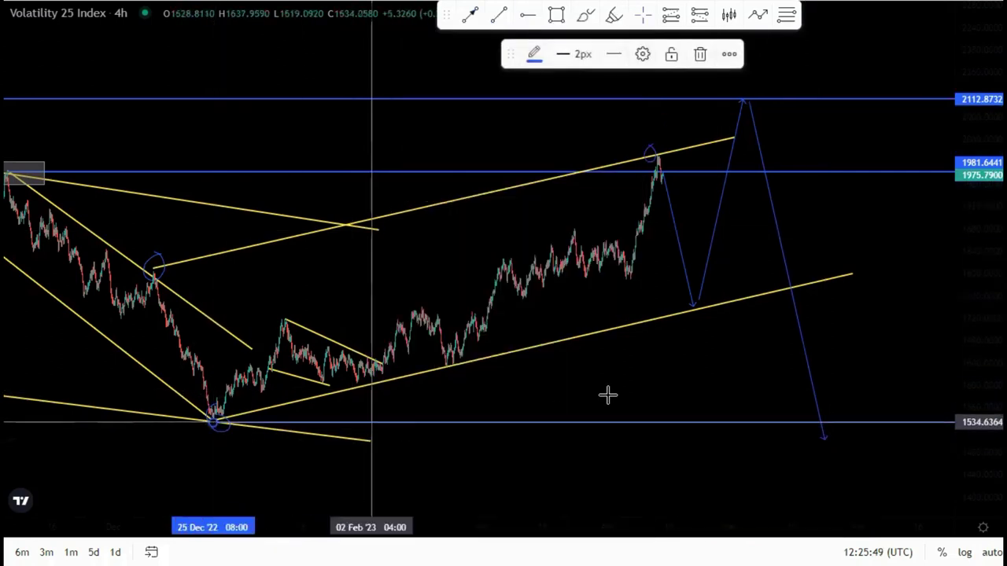
left_click(607, 396)
Delete the blue brush circles at the rising channel's touch points and the three projection arrows
left_click(229, 430)
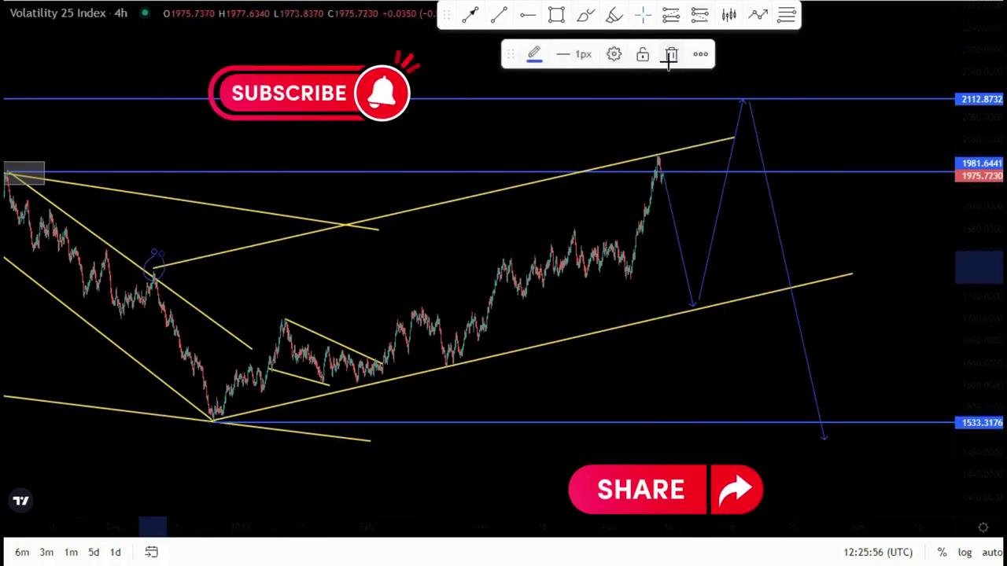
left_click(671, 53)
left_click(676, 236)
left_click(701, 57)
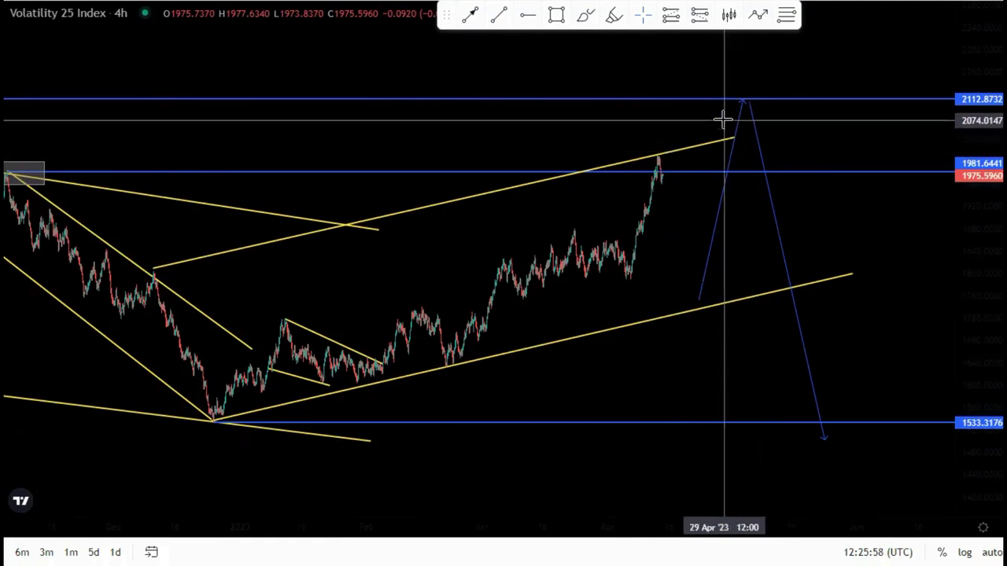
left_click(737, 133)
left_click(696, 53)
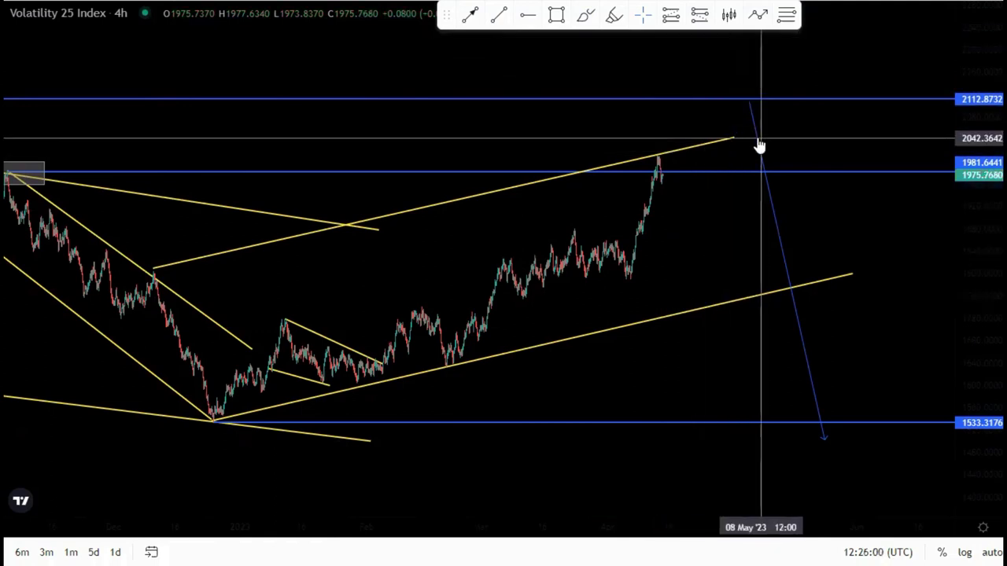
left_click(757, 139)
left_click(699, 58)
left_click_drag(789, 181, 870, 179)
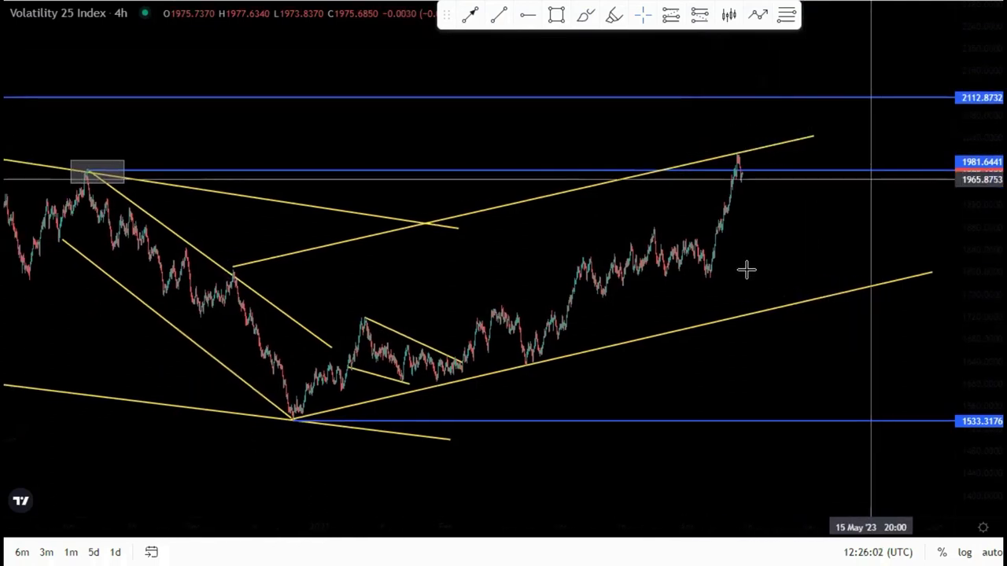
Switch the Volatility 25 Index chart to the 1-hour timeframe
scroll(708, 276, "down", 2)
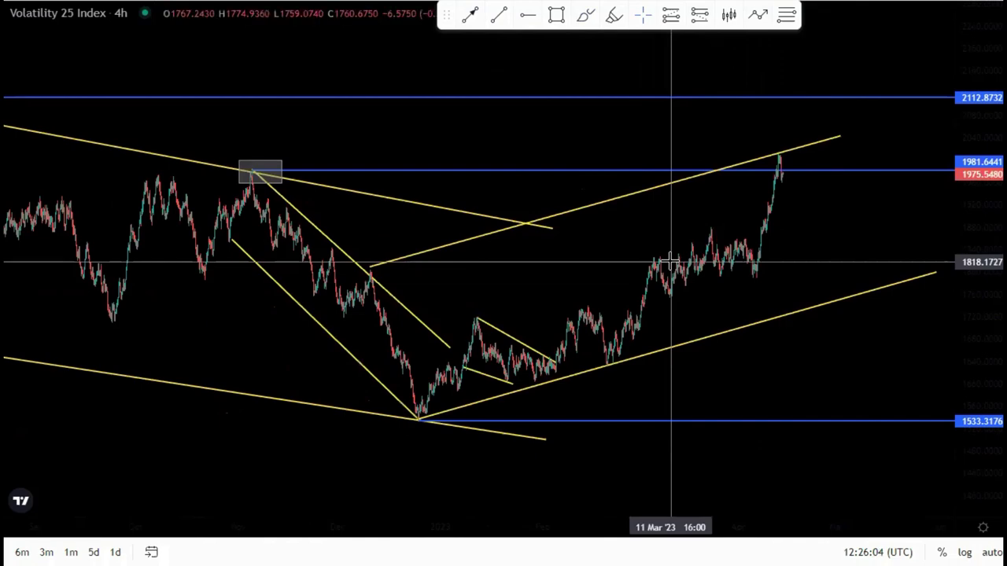
type("1h")
key("Return")
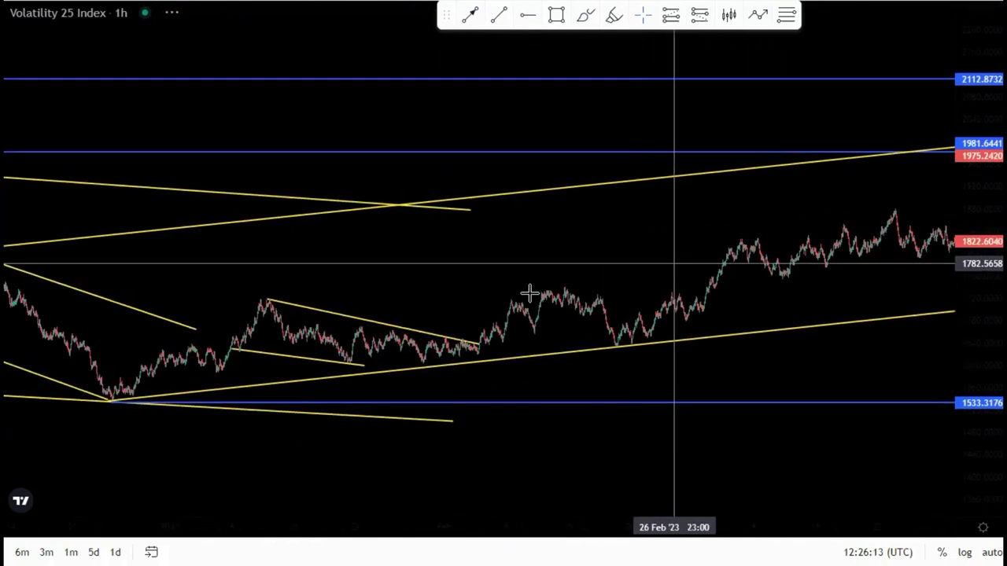
Fine-tune the start point of the rising channel's upper line at the 10 December 2022 swing high, at 1803.6662
left_click_drag(436, 264, 586, 254)
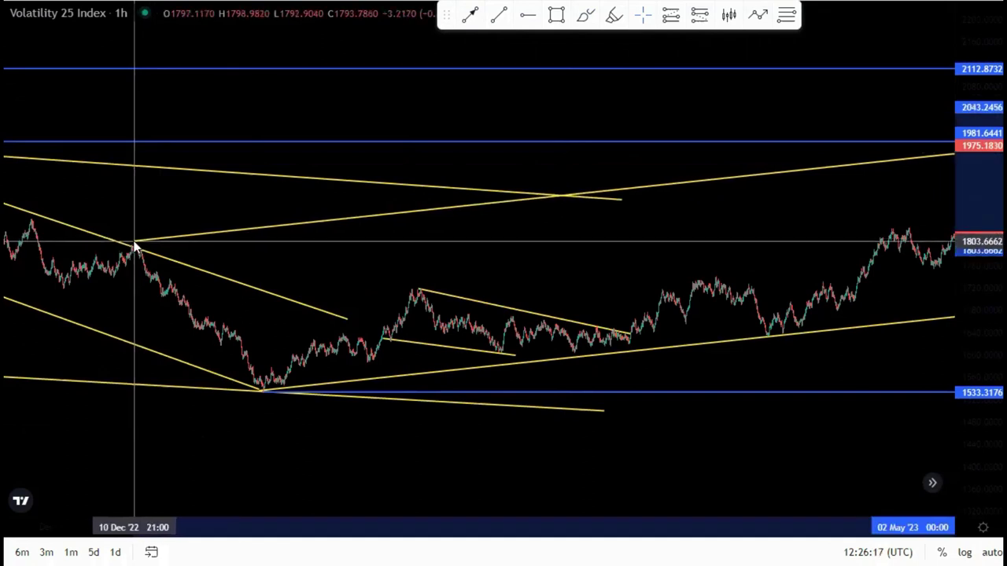
left_click(135, 239)
left_click(325, 260)
Draw an inner rising channel with trend lines from the 14 February high at 1738.8137 and from the 22 February low at 1636.3951
left_click_drag(798, 352, 521, 350)
left_click_drag(974, 354, 974, 211)
left_click_drag(743, 264, 588, 297)
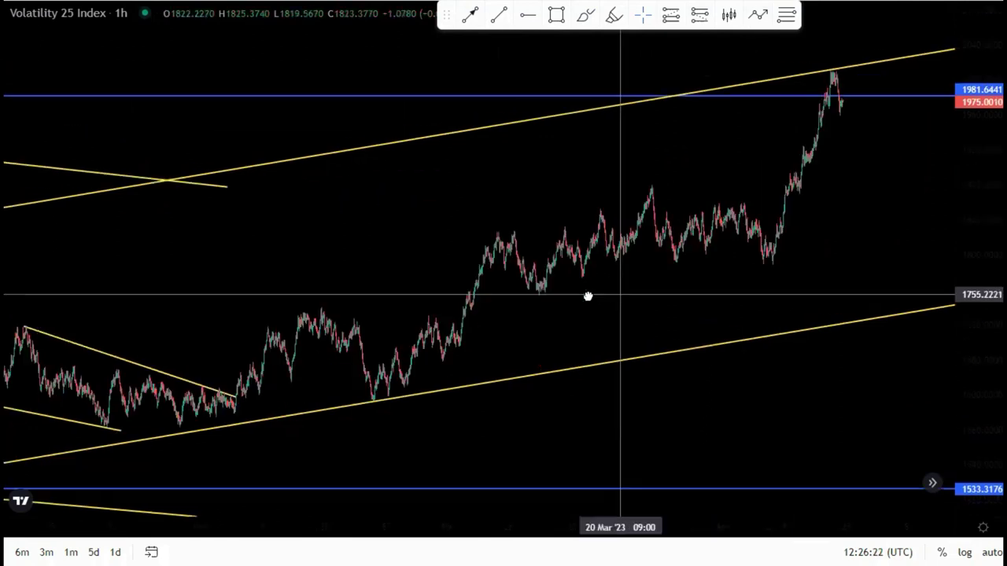
left_click_drag(965, 213, 964, 228)
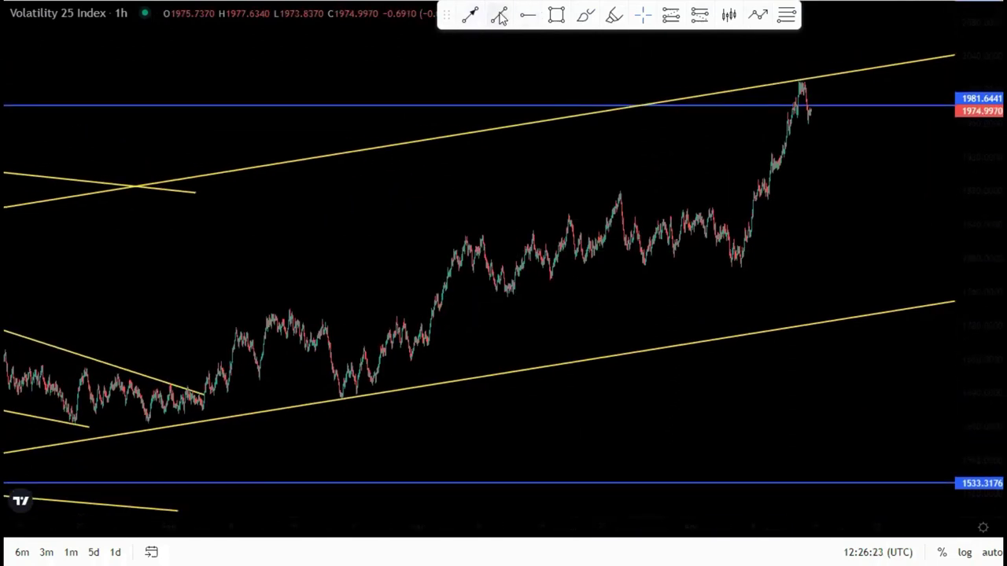
left_click(290, 309)
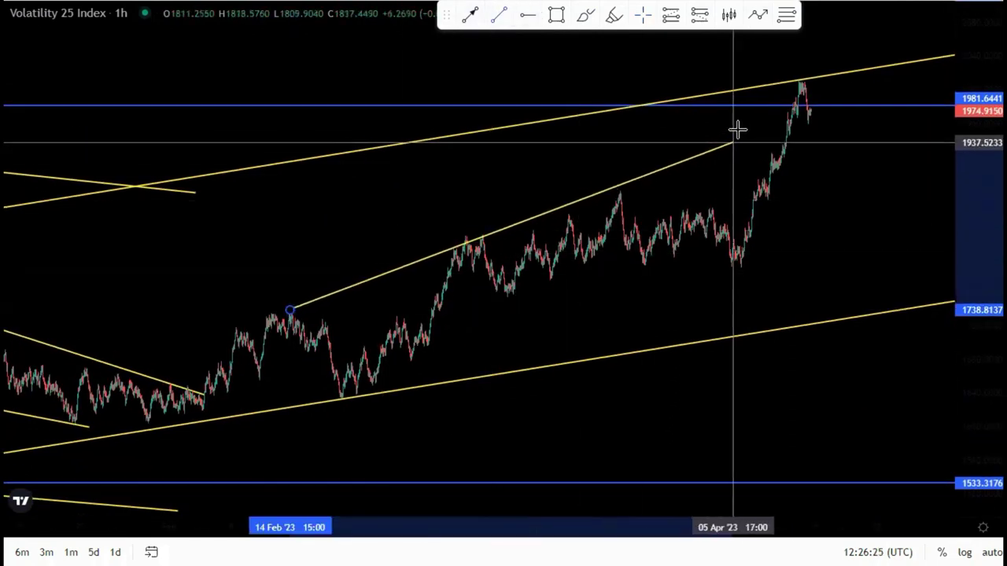
left_click(798, 92)
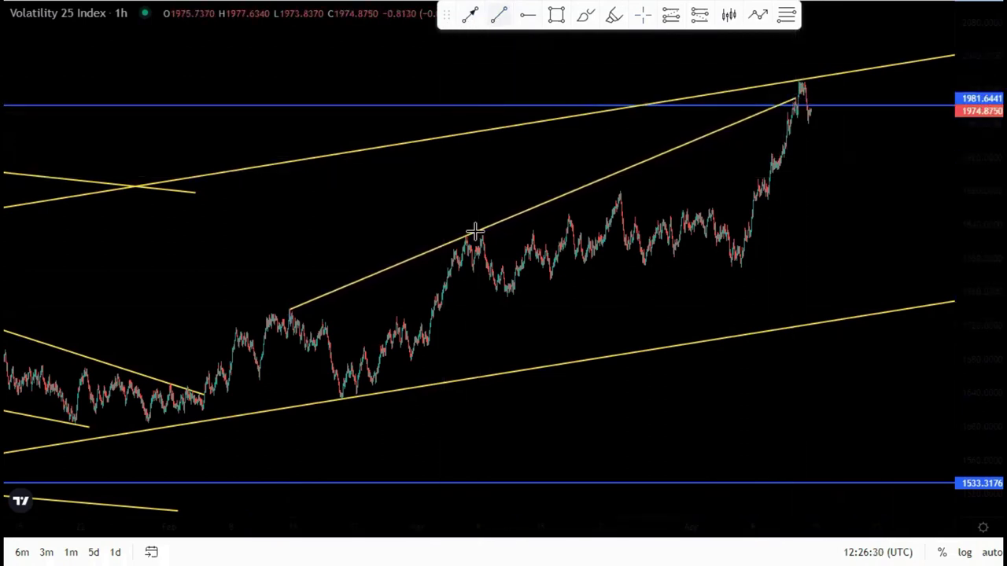
left_click(355, 396)
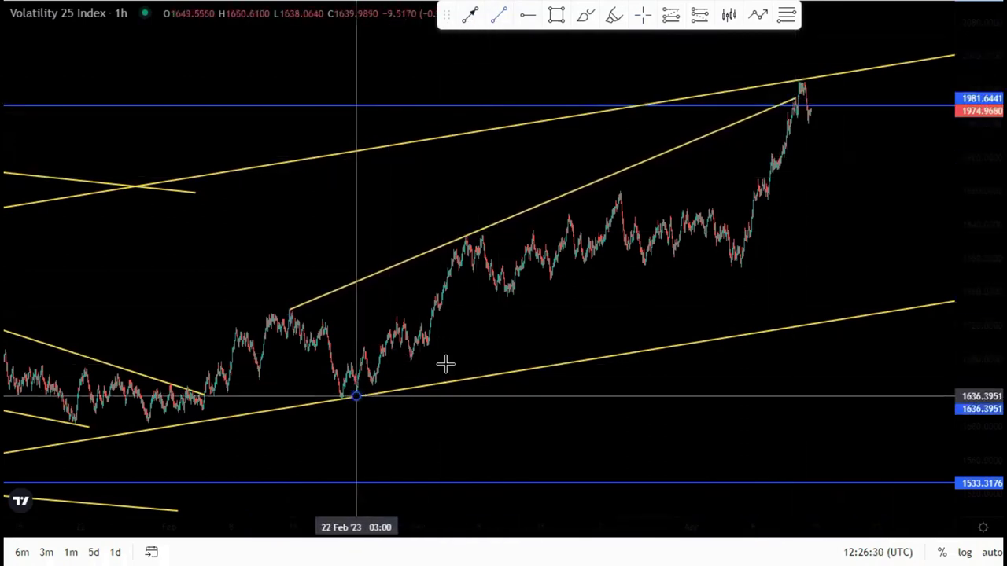
left_click(903, 211)
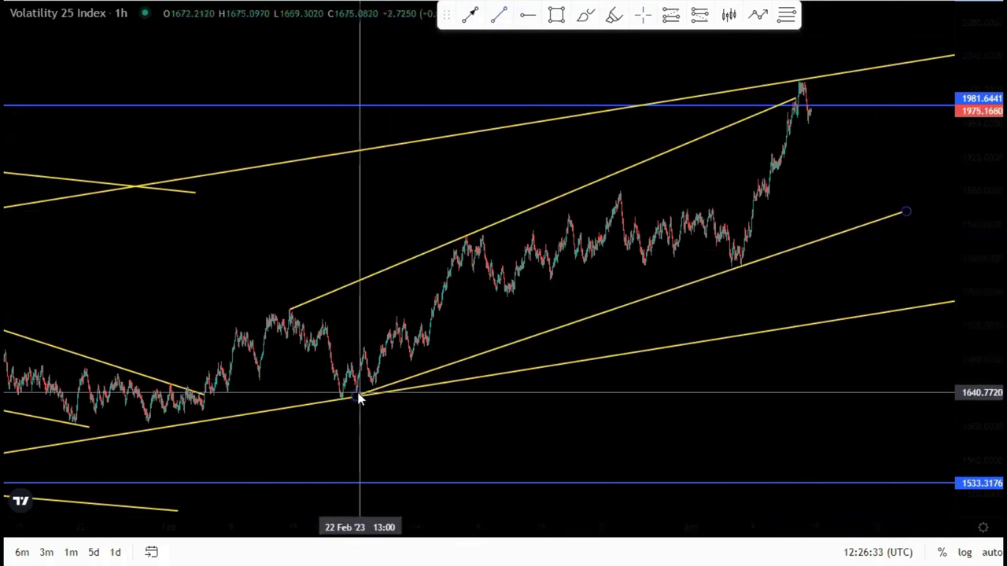
Outline the late-March consolidation with a line from 1879.7487 to 1853.4875 over its highs and a flat line under its lows
scroll(622, 355, "up", 2)
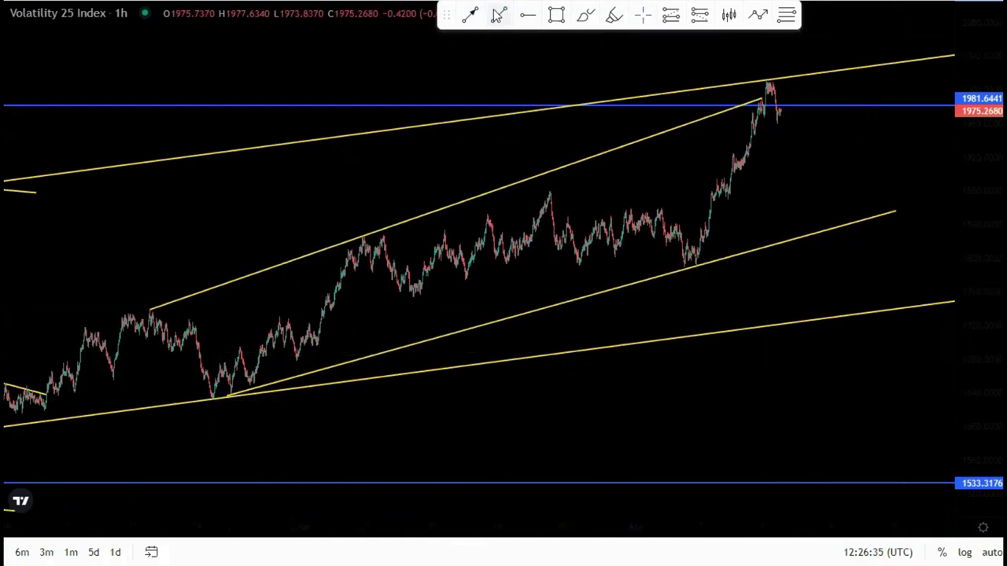
left_click(549, 189)
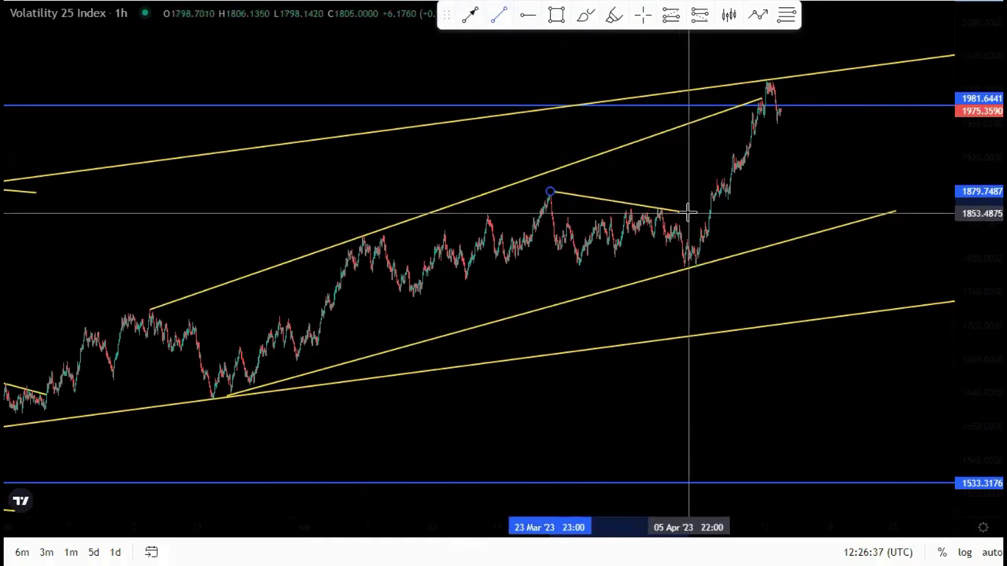
left_click(687, 211)
left_click(499, 14)
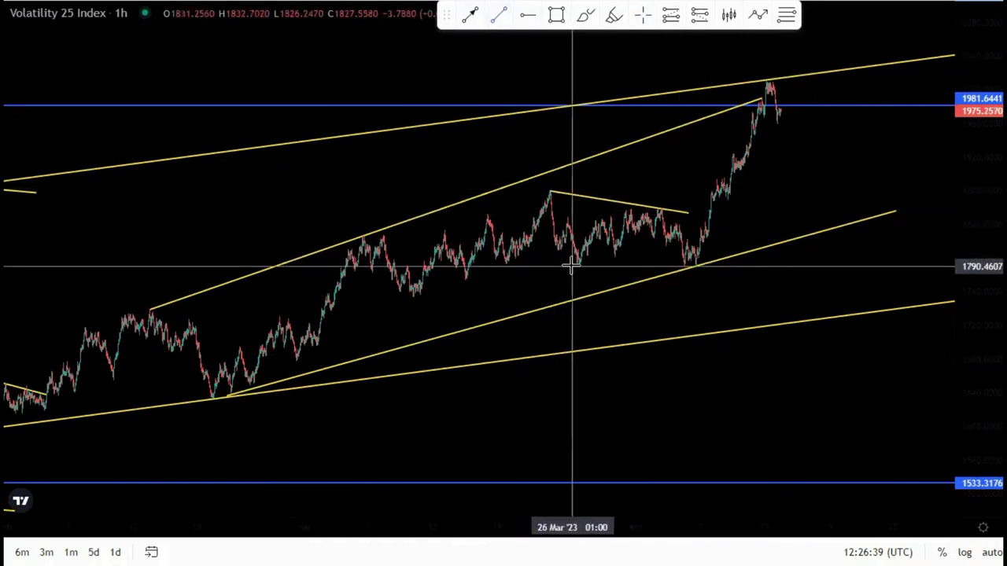
left_click(683, 268)
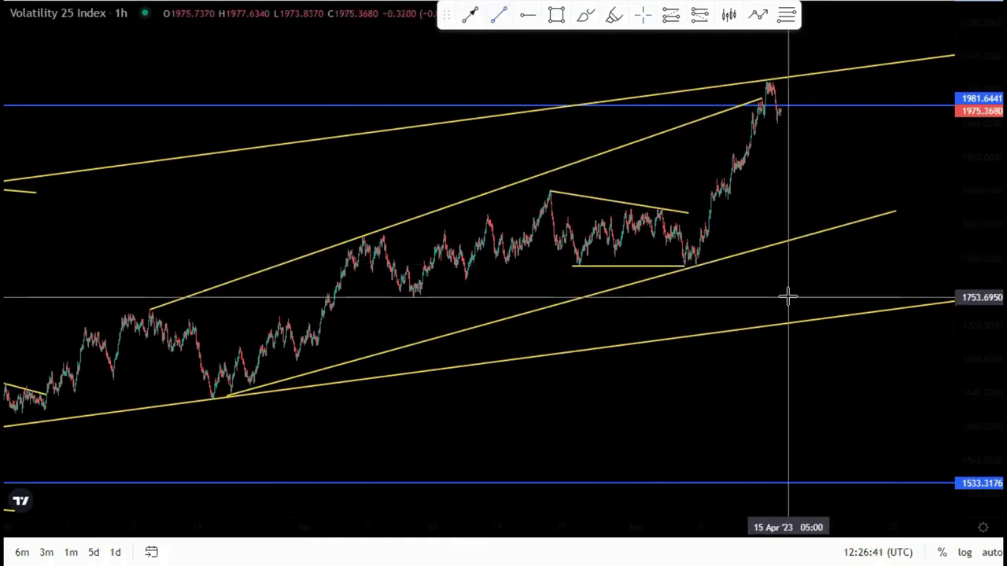
Move the start of the inner channel's upper line from the 14 February high to the 12 February high
scroll(786, 294, "down", 1)
left_click_drag(986, 136, 978, 199)
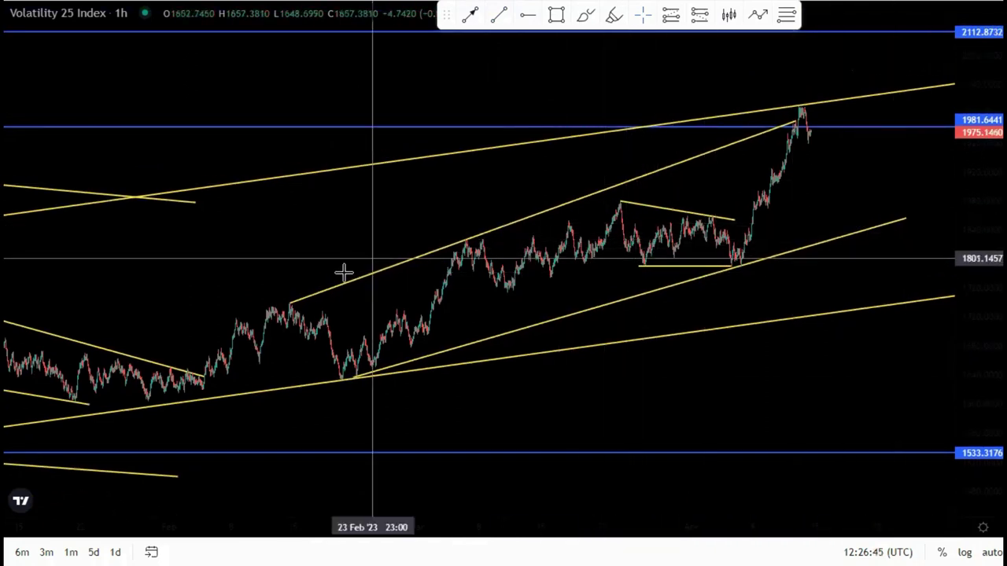
left_click_drag(289, 301, 271, 312)
left_click(385, 293)
Place a short position on 13 April with entry at 2001.4105, stop at 2019.3178 and target at 1956.9033
scroll(678, 311, "up", 3)
scroll(717, 311, "up", 5)
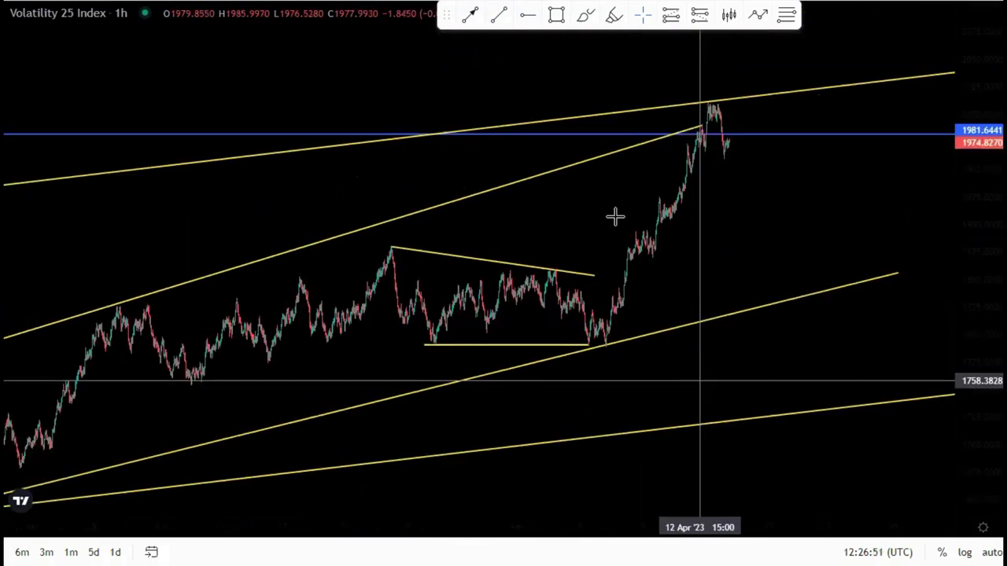
scroll(838, 291, "up", 5)
scroll(839, 293, "up", 3)
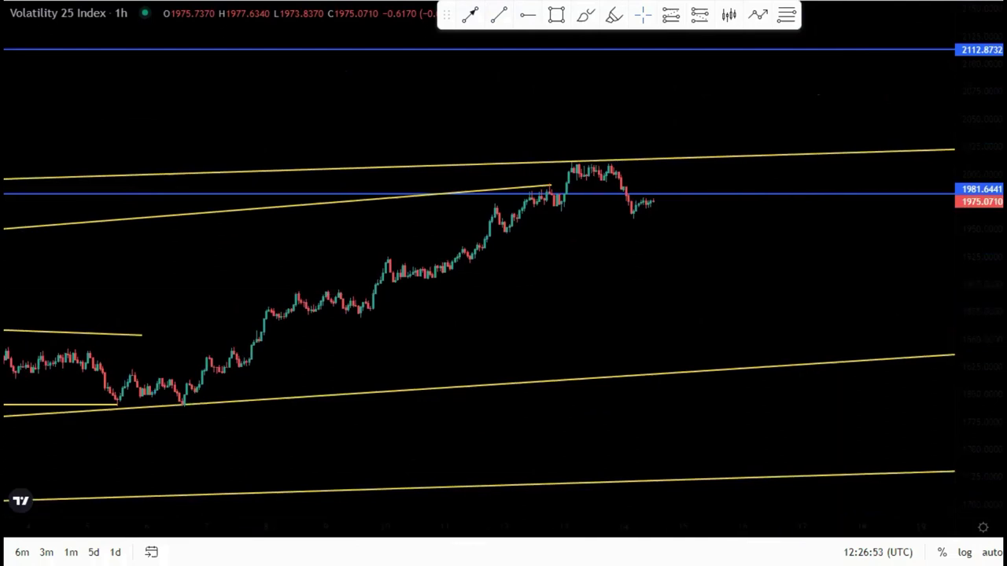
left_click_drag(966, 287, 967, 256)
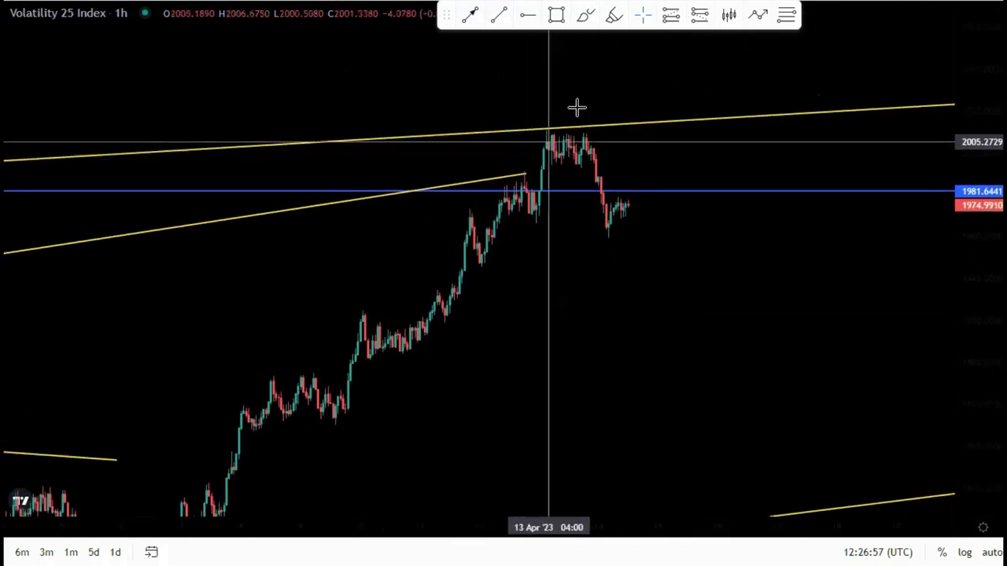
left_click(551, 150)
left_click_drag(516, 92, 516, 124)
left_click_drag(552, 90, 552, 147)
left_click(550, 323)
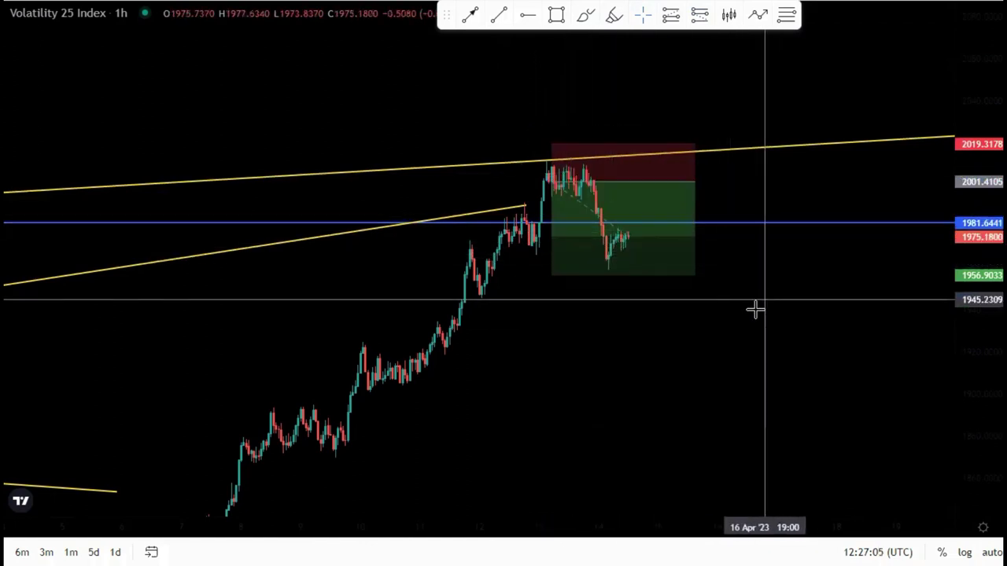
Delete the short position drawing near the 13 April high
left_click_drag(741, 304, 757, 275)
left_click(638, 178)
left_click(677, 54)
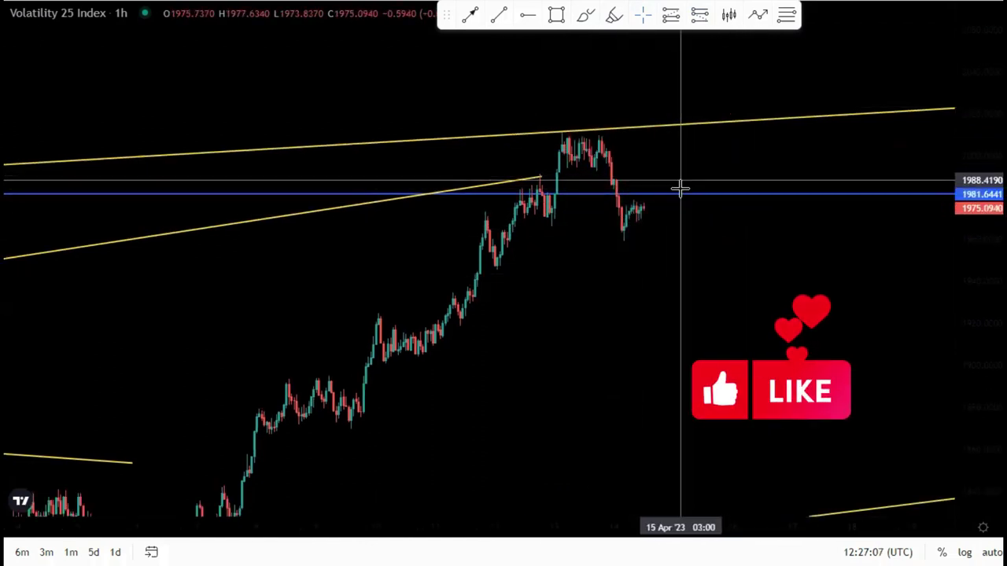
Delete the horizontal ray at 1981.6441
left_click(685, 195)
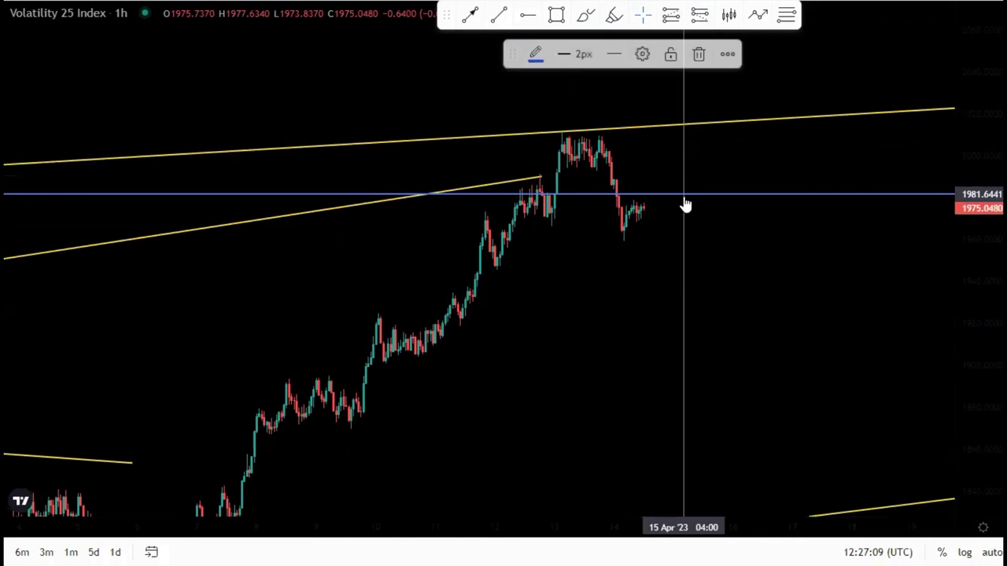
left_click(697, 72)
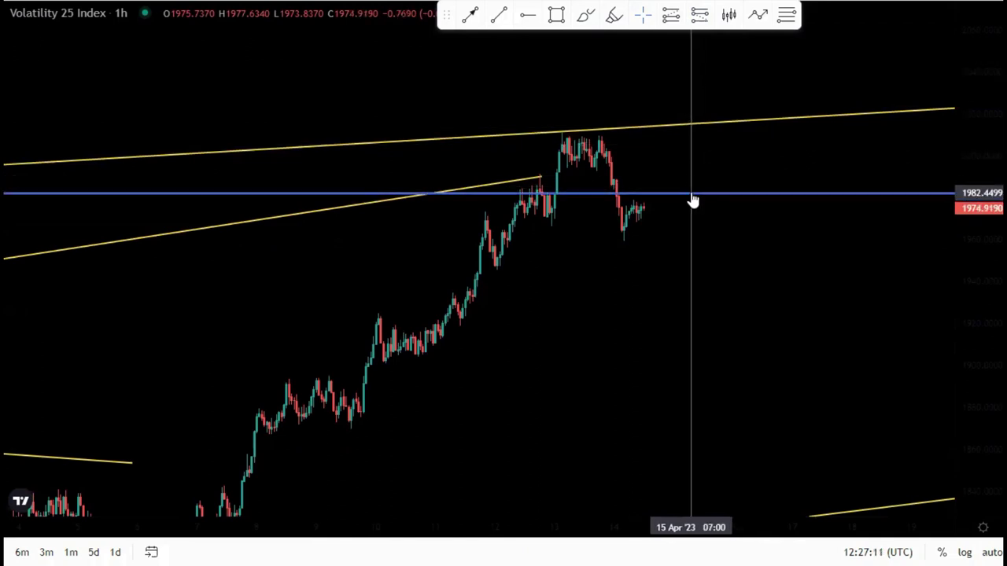
left_click(691, 195)
left_click(700, 52)
Adjust the end of the inner channel's upper line, pulling it back slightly before the 12 April swing high
left_click_drag(723, 231, 766, 165)
scroll(778, 219, "down", 2)
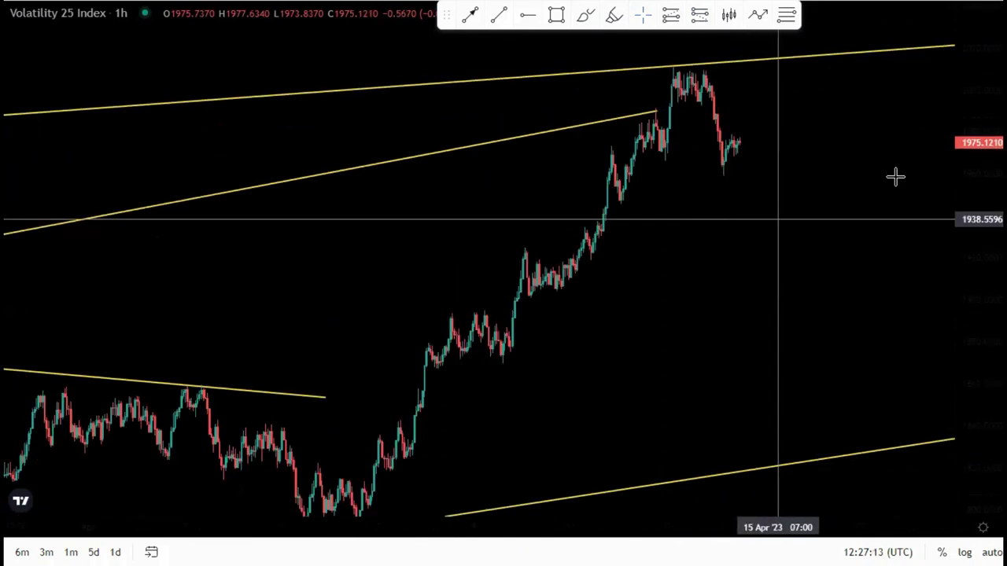
left_click_drag(970, 124, 974, 240)
left_click(657, 148)
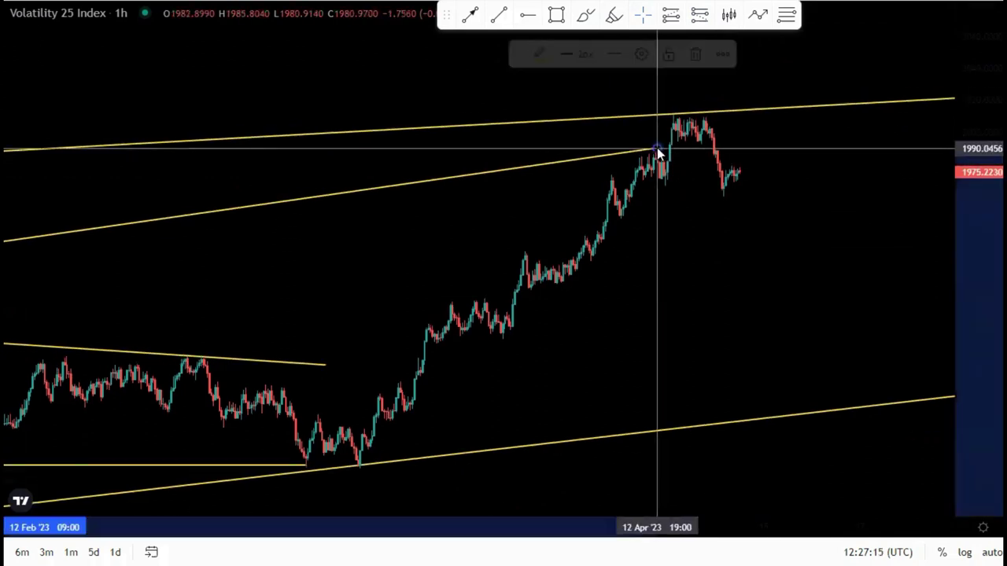
left_click_drag(657, 148, 659, 147)
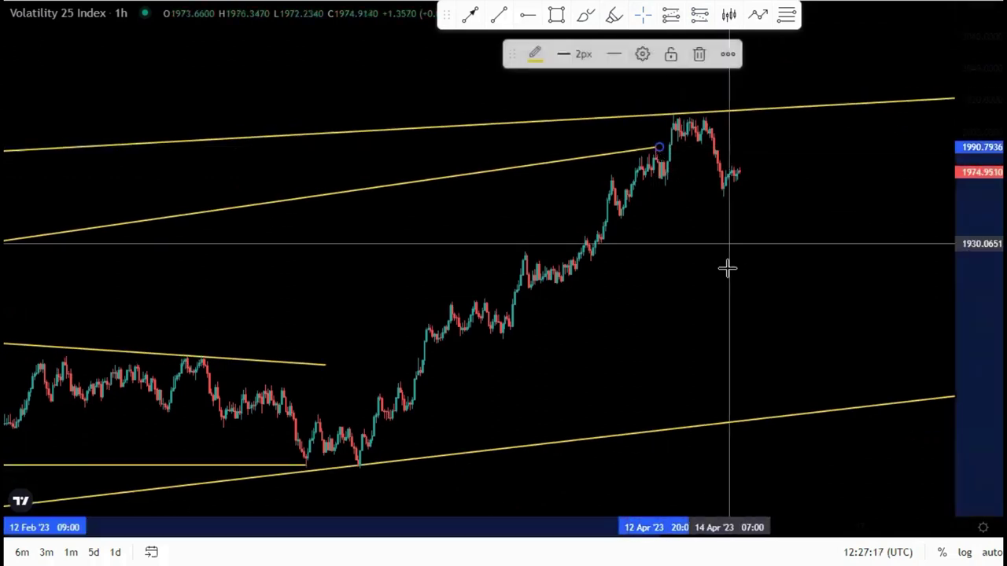
left_click(729, 269)
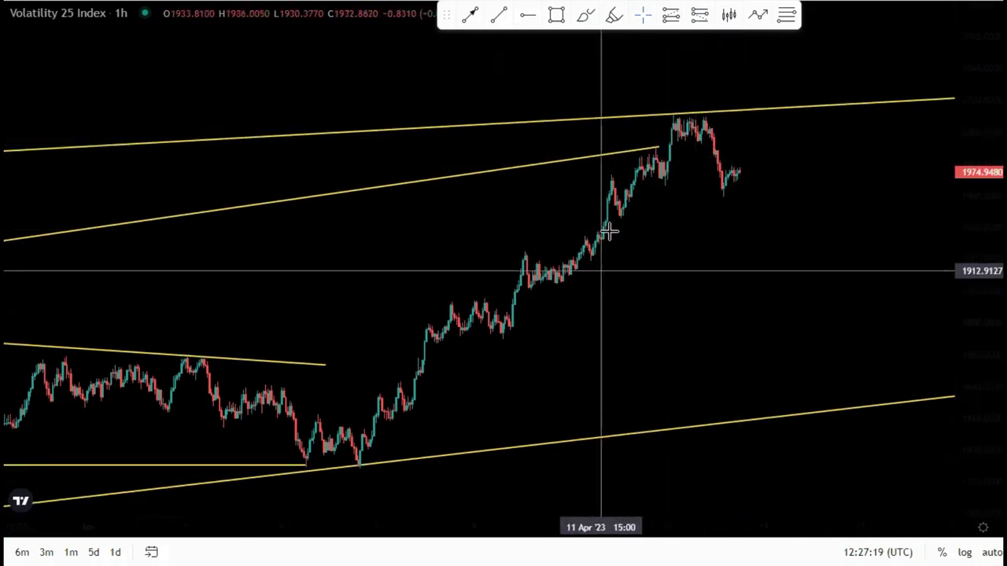
left_click_drag(657, 147, 637, 150)
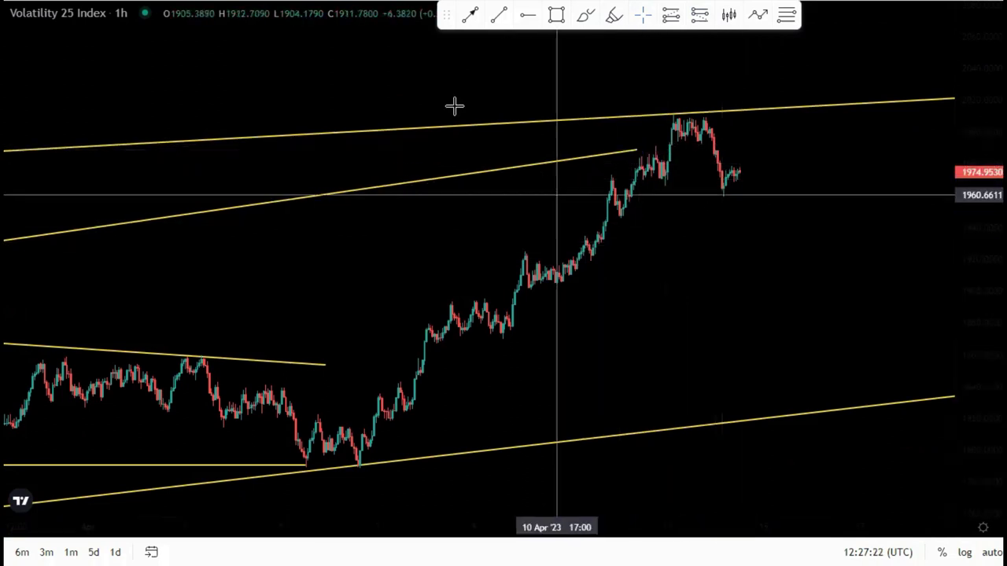
Draw a steep April channel, lower line from the 9 April low to 1995.4294, upper line from 1892.0517 on 8 April to 2011.6546
left_click(500, 344)
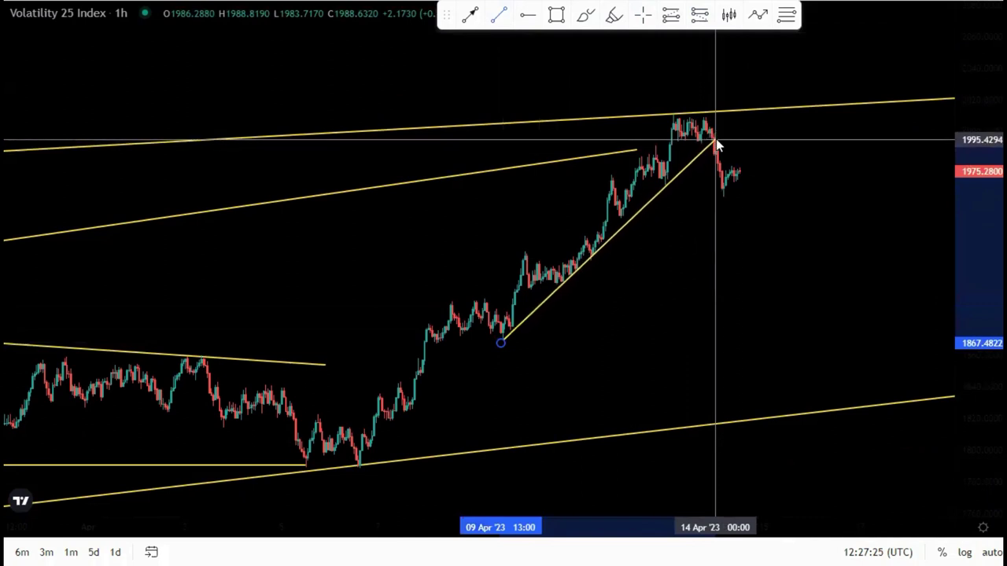
left_click(715, 144)
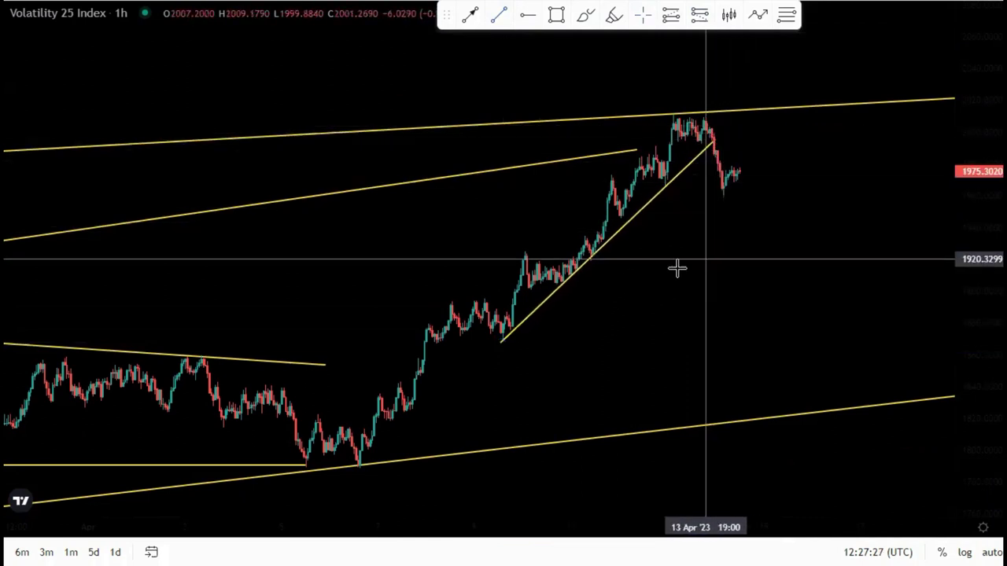
left_click(491, 22)
left_click(450, 304)
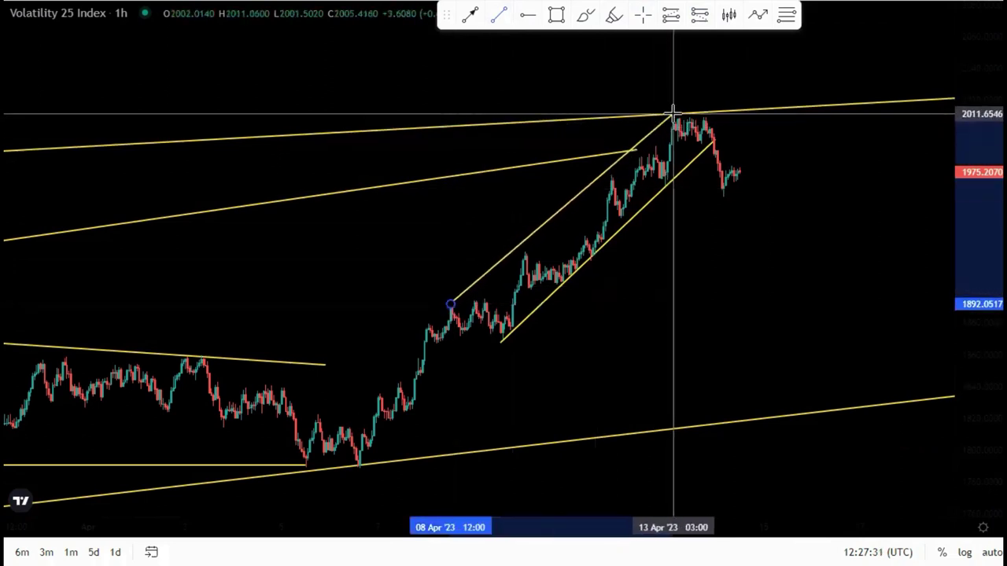
left_click(673, 114)
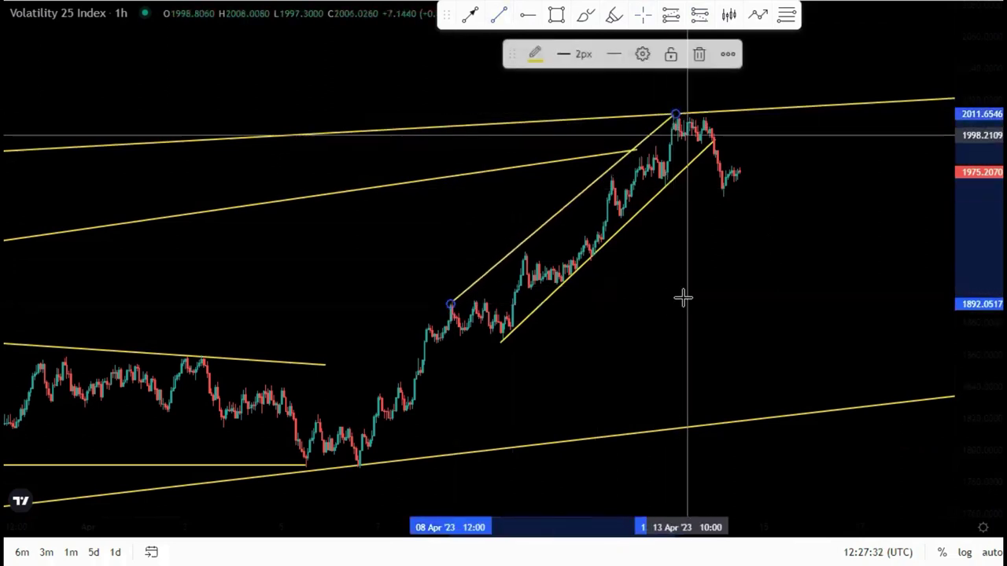
left_click(503, 341)
left_click(500, 85)
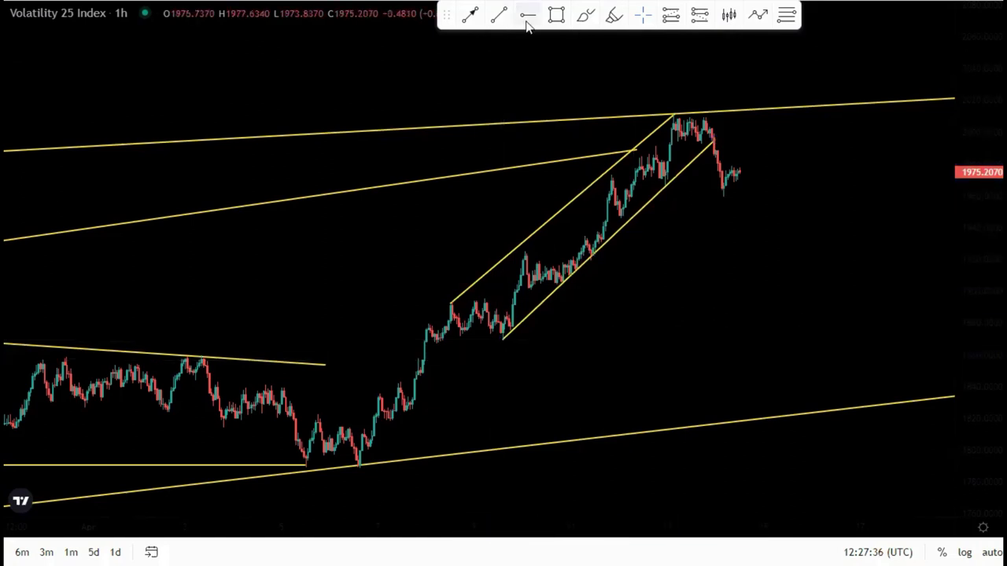
Place a horizontal ray at the steep channel's 9 April starting low, at 1870.7272
left_click(504, 338)
left_click_drag(632, 386, 548, 360)
scroll(714, 396, "down", 2)
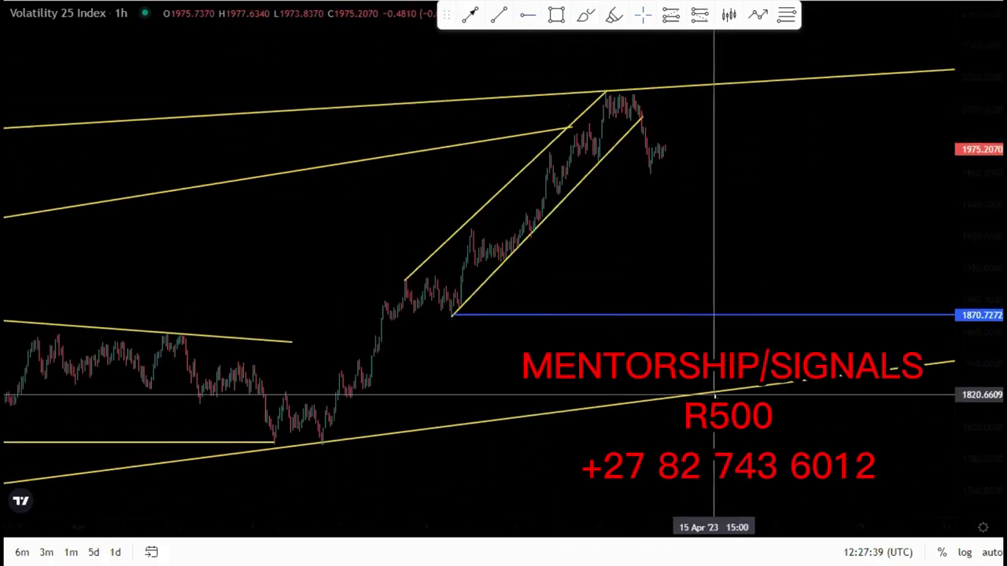
Brush the break below the steep channel with its small pullback, plus a projected drop to the 1870.7272 level
scroll(744, 367, "up", 2)
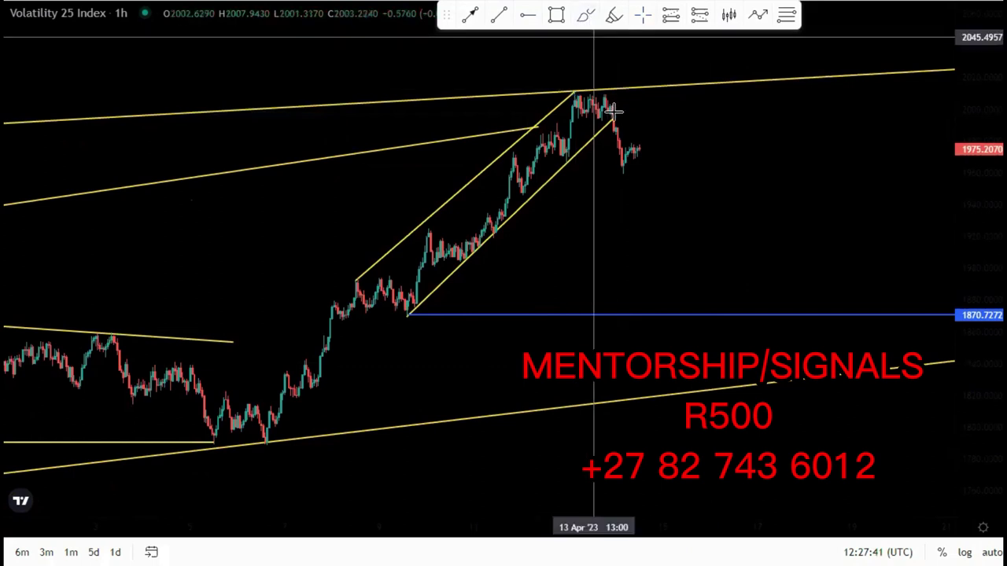
left_click(602, 85)
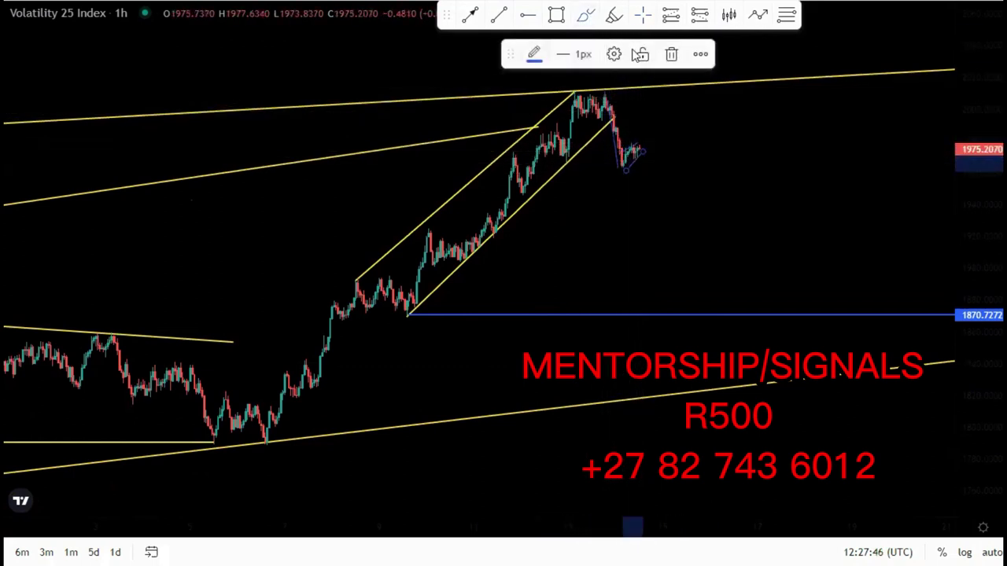
left_click_drag(645, 146, 685, 314)
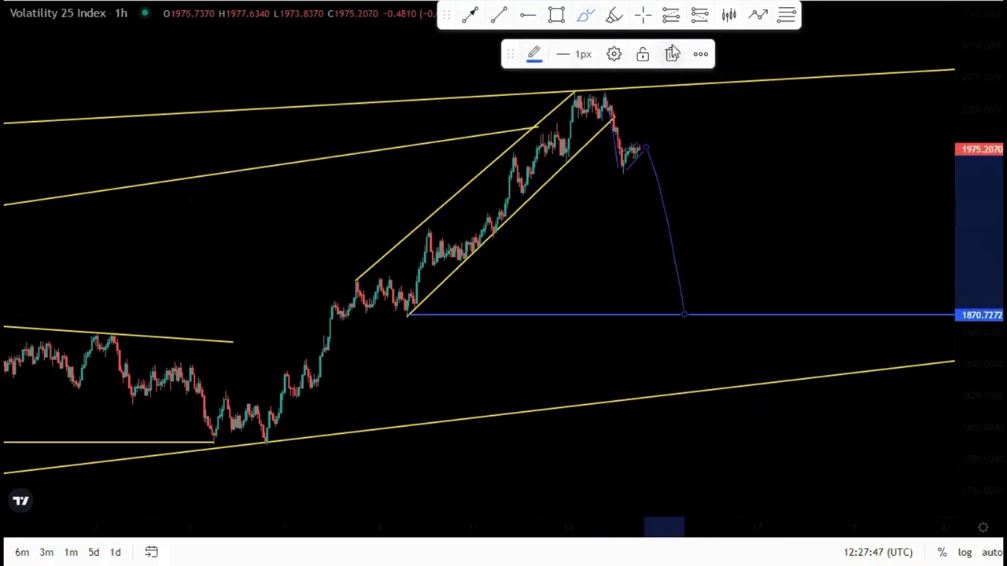
Delete the brushed drop projection and the brushed break-and-pullback strokes beside the latest candles
left_click(671, 54)
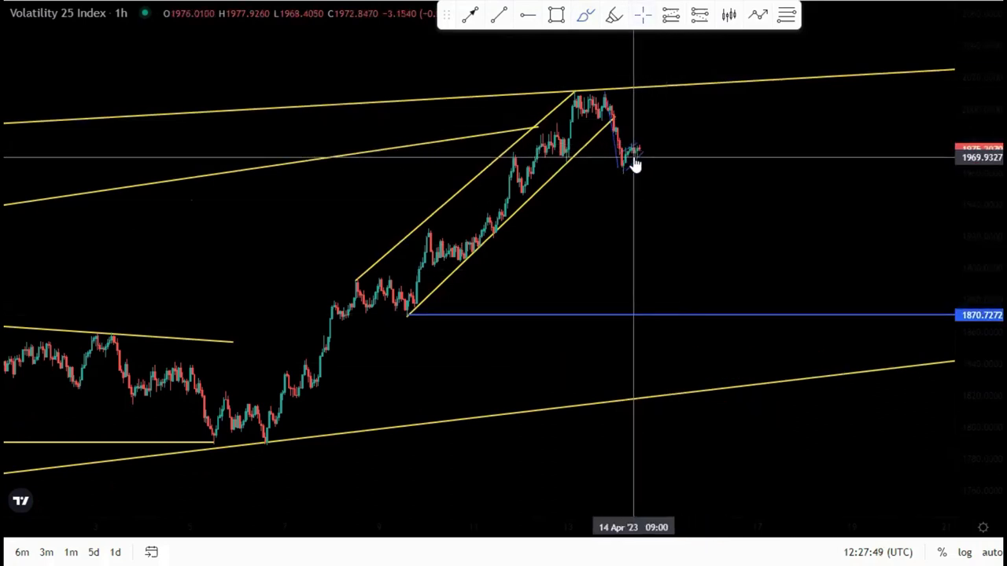
left_click(636, 168)
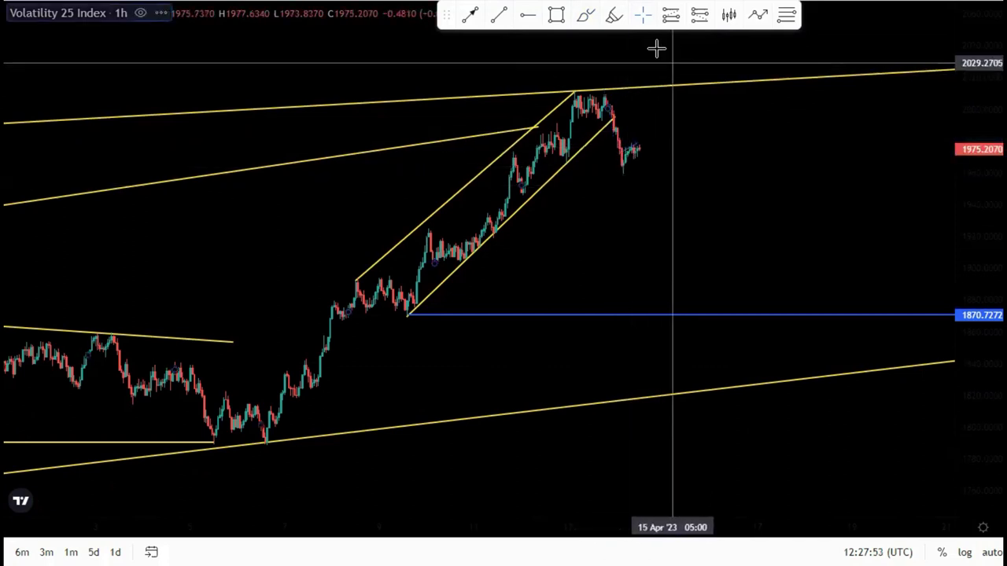
Draw a small rising channel around the 14 April pullback, lower line from 1960.1976 to 1972.2506, upper line from about 1975 to 1981
left_click_drag(683, 243, 537, 236)
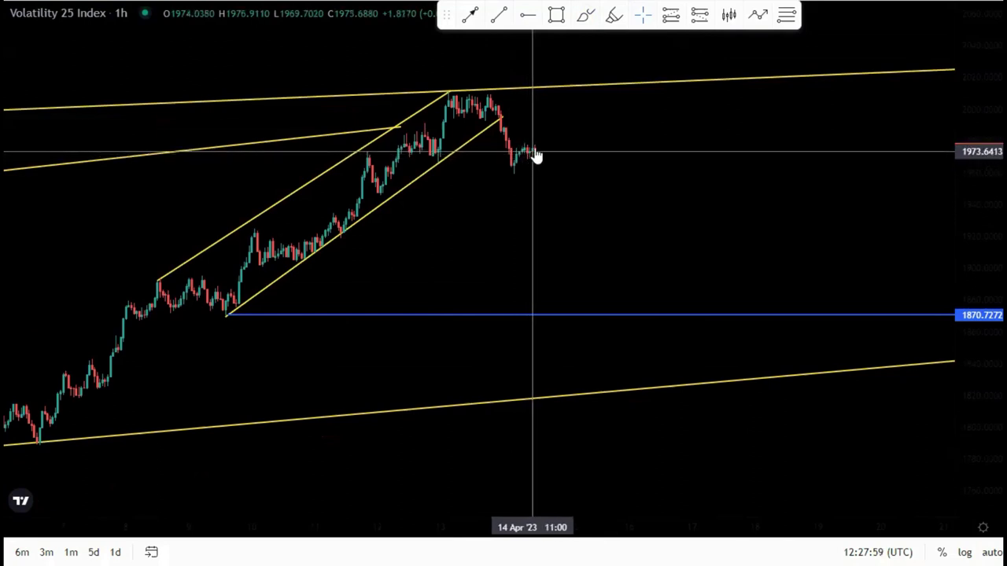
scroll(555, 225, "down", 1)
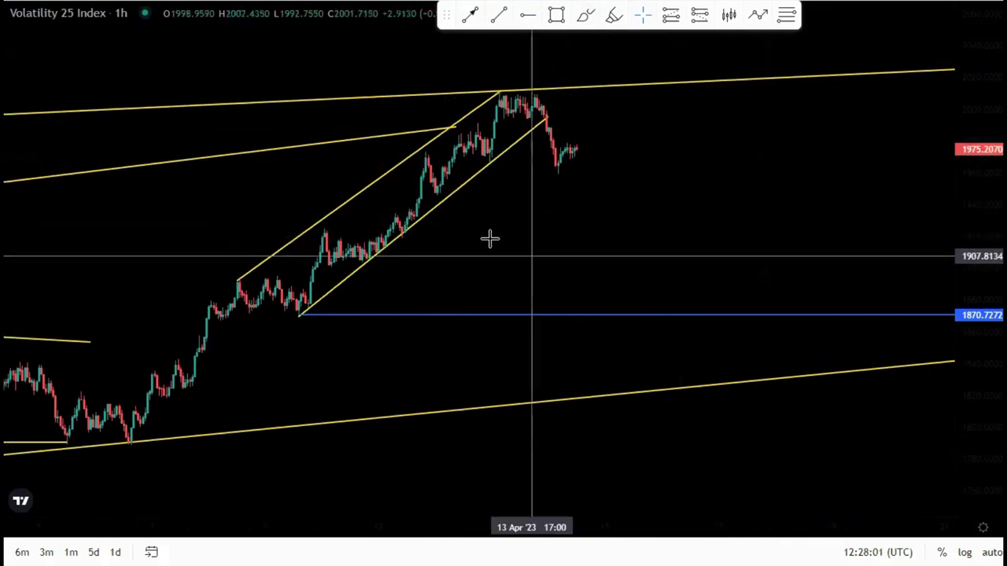
scroll(503, 254, "up", 1)
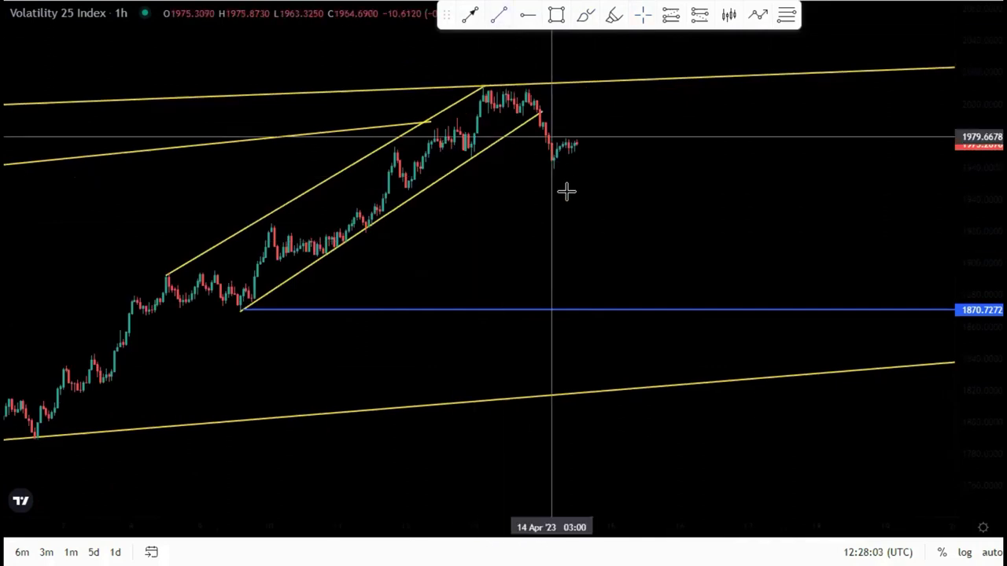
left_click(554, 166)
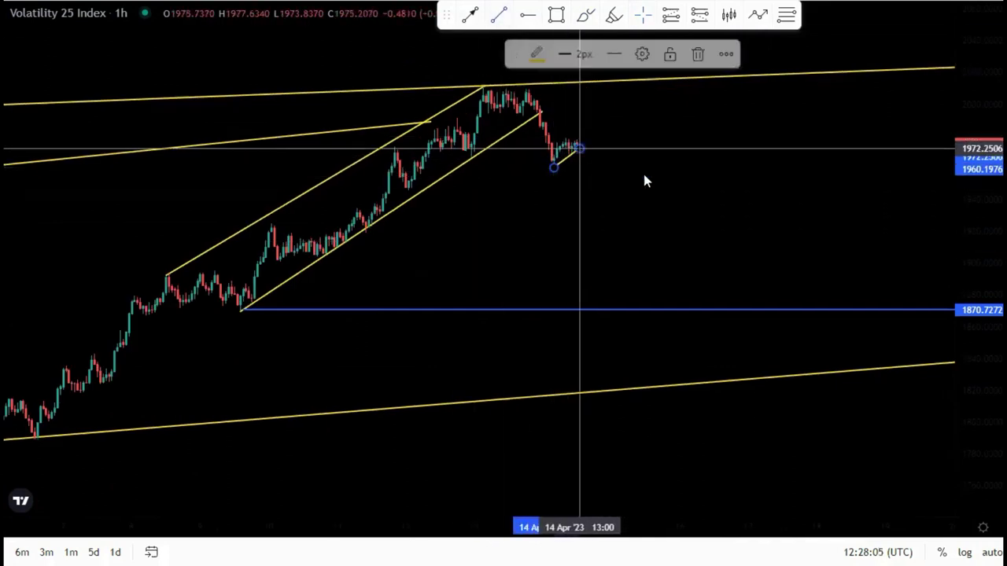
left_click(703, 243)
left_click_drag(962, 196, 962, 233)
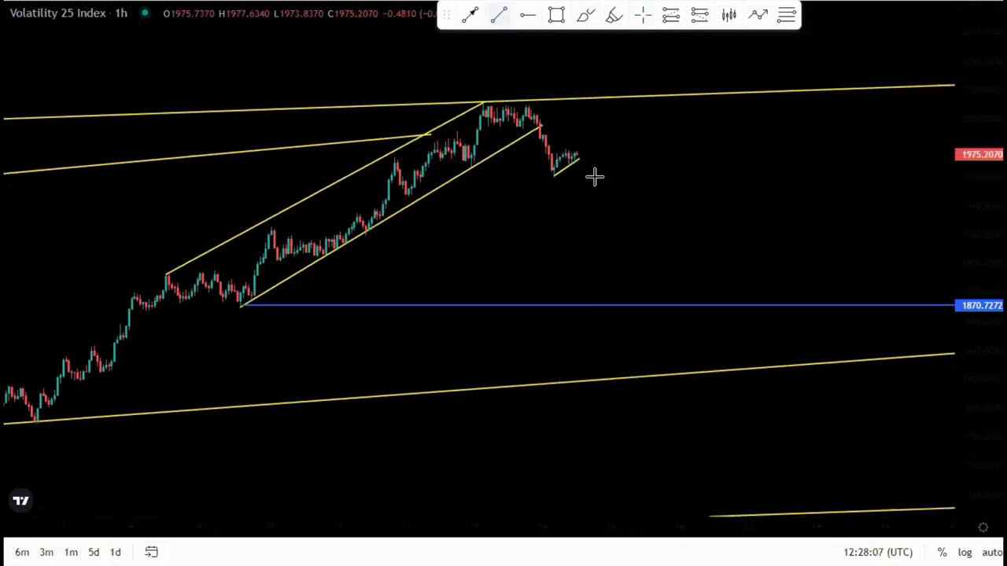
left_click(553, 156)
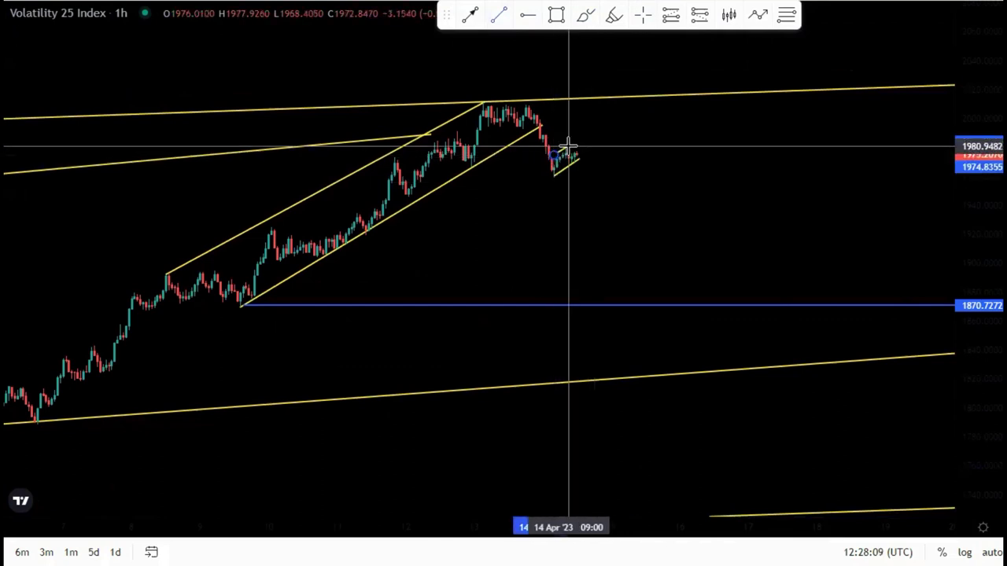
left_click(639, 154)
left_click_drag(555, 155, 553, 153)
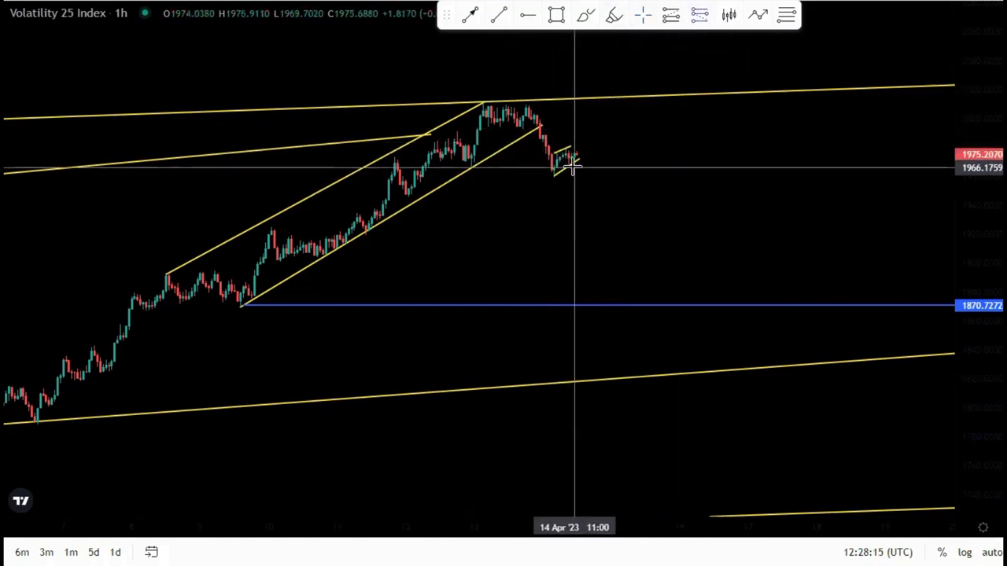
Place a short position below the small pullback channel with entry 1965.1571, stop 1990.1172 and target 1869.9016 at the 1870.7272 ray
left_click(574, 167)
left_click_drag(583, 171, 582, 173)
mouse_move(574, 106)
left_mouse_down()
mouse_move(580, 143)
mouse_move(581, 134)
left_mouse_up()
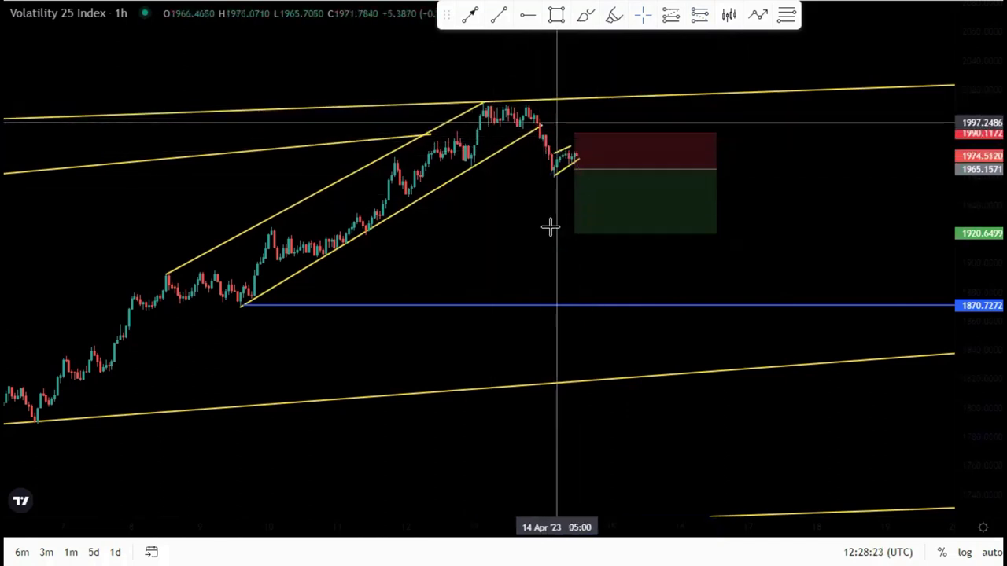
scroll(548, 225, "down", 2)
left_click_drag(611, 193, 618, 266)
left_click(509, 314)
scroll(517, 306, "down", 4)
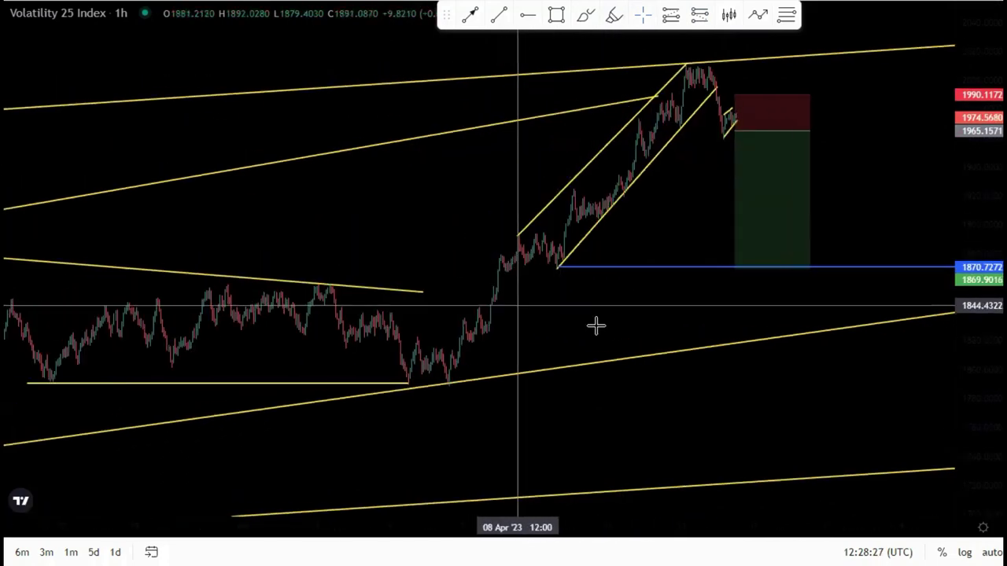
Extend the short position's target to 1726.2538 at the large channel's lower trendline
left_click_drag(596, 326, 485, 288)
scroll(760, 292, "down", 5)
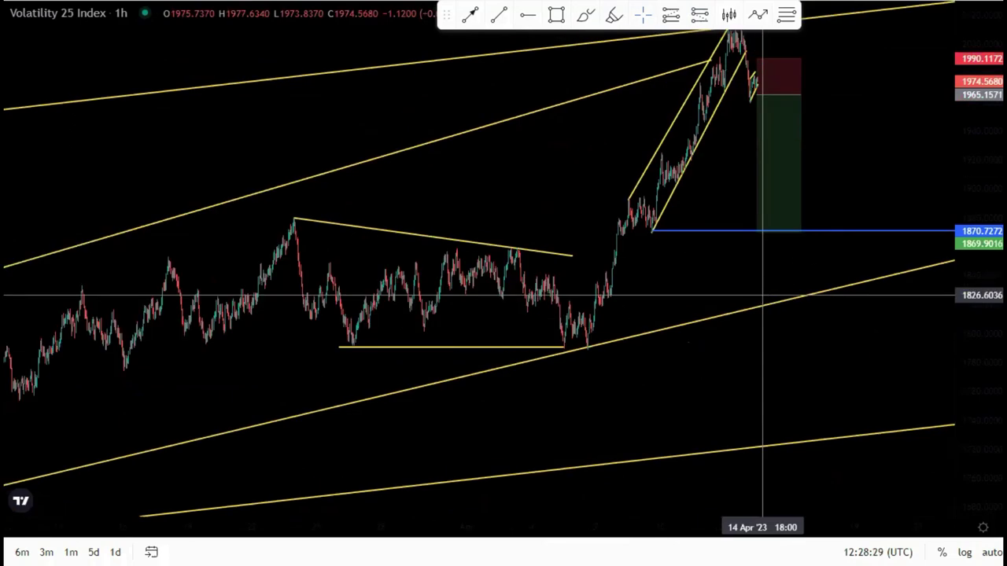
scroll(791, 328, "down", 4)
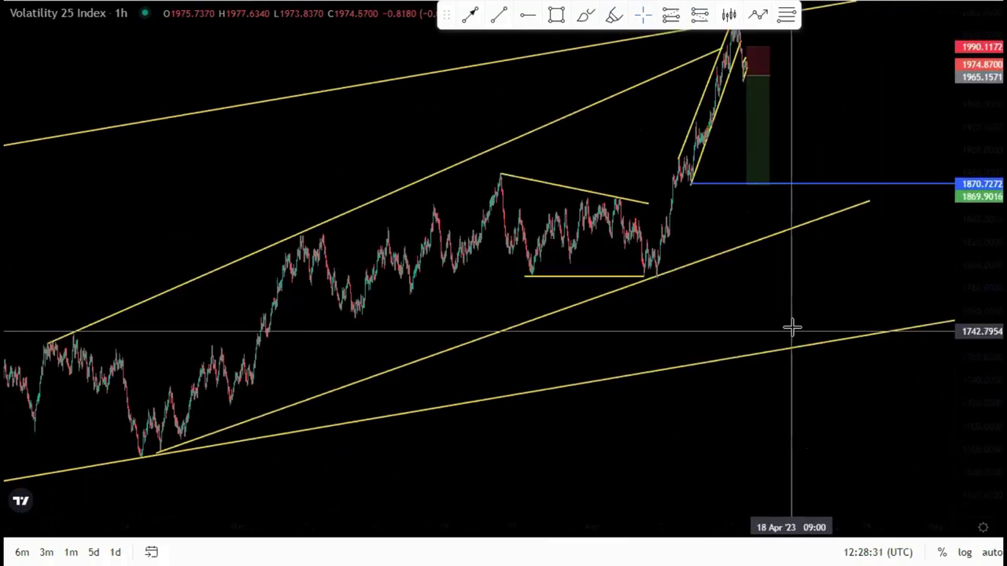
left_click_drag(789, 207, 790, 244)
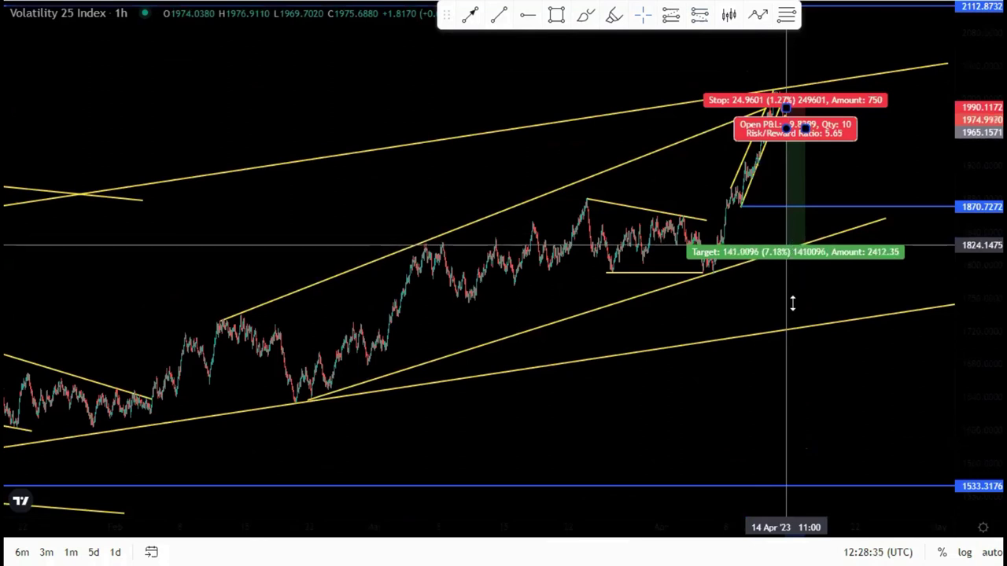
left_click_drag(792, 303, 798, 326)
left_click(728, 312)
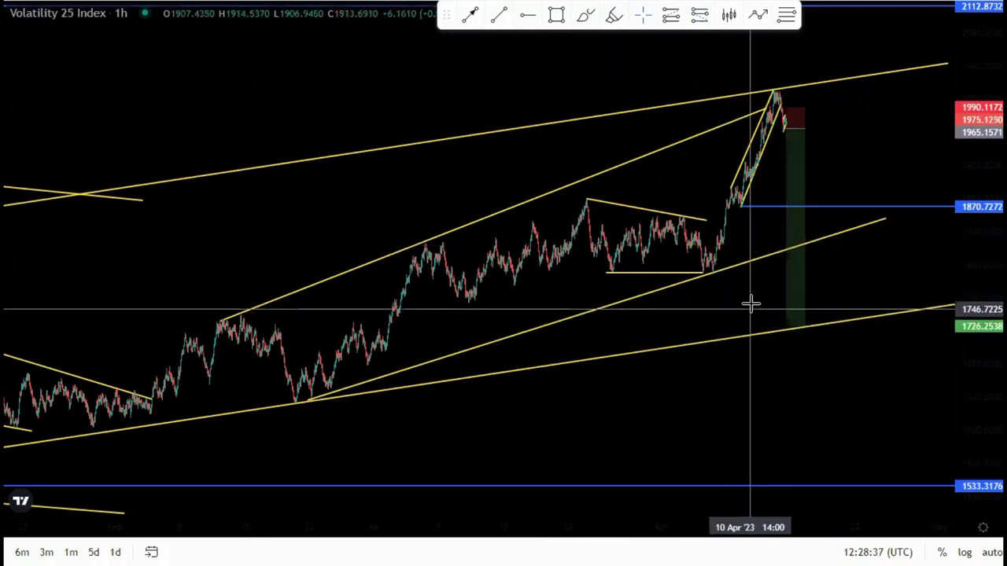
Extend the short position's target to 1535.6152, just above the 1533.3176 horizontal level
scroll(751, 304, "down", 1)
left_click_drag(735, 303, 705, 241)
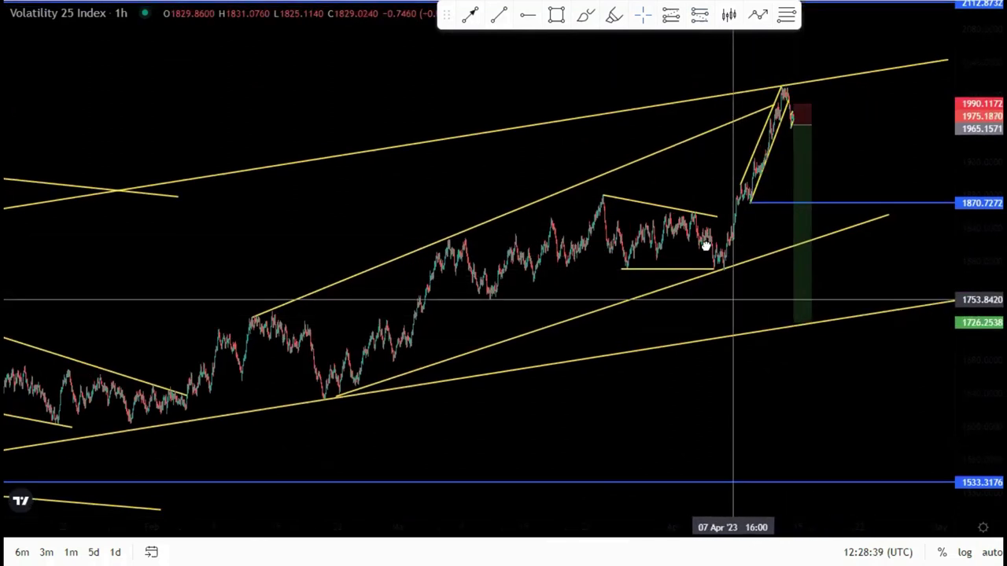
left_click_drag(965, 157, 876, 301)
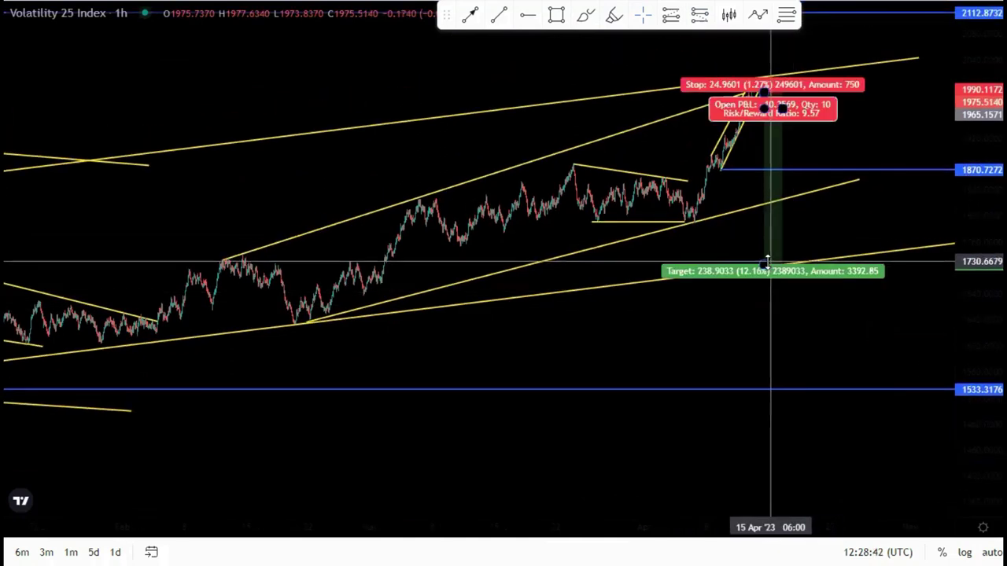
left_click_drag(763, 264, 771, 391)
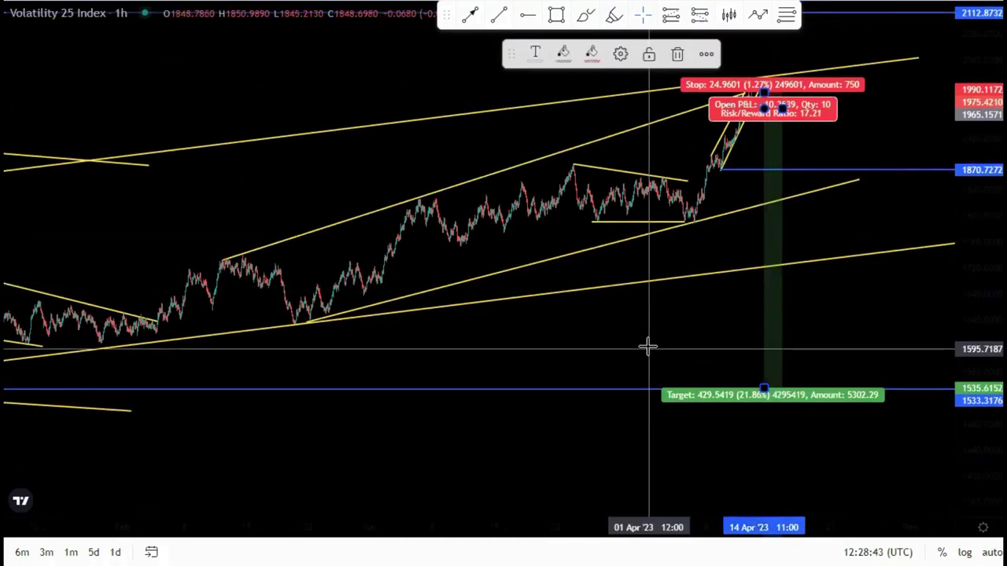
Widen the short position further into the future and raise its stop to 1993.7621
left_click_drag(522, 339, 474, 344)
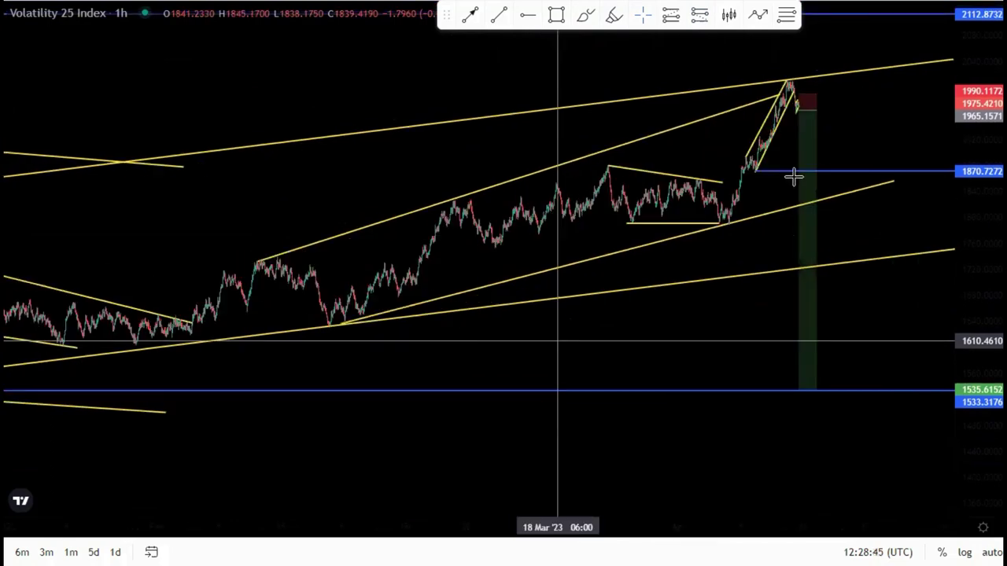
left_click_drag(733, 114, 800, 115)
left_click(879, 117)
left_click_drag(717, 98, 722, 96)
left_click(903, 133)
left_click_drag(979, 258, 980, 199)
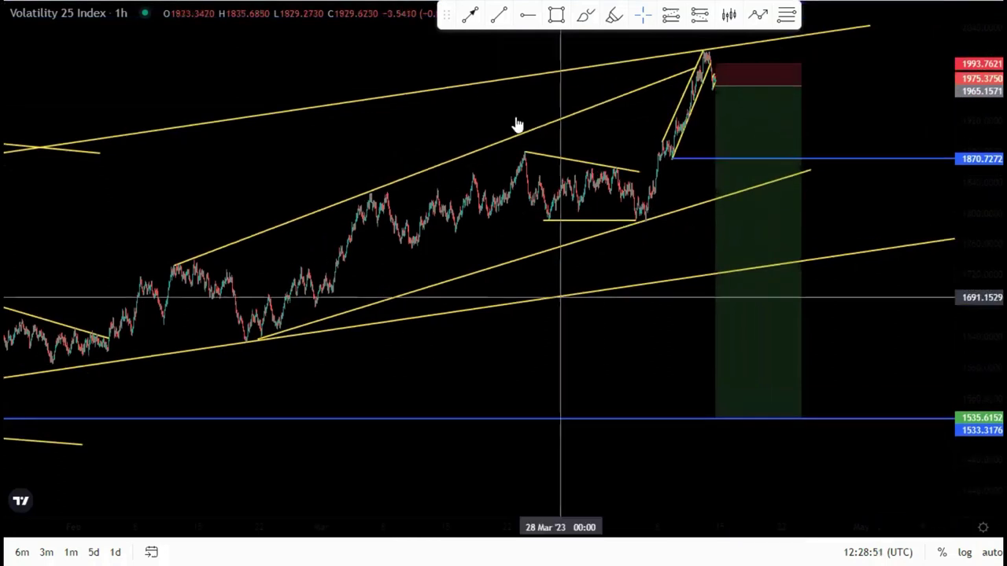
Draw an arrow through the short position from the current price at about 1975.95 down to the 1533.3176 level
left_click(471, 16)
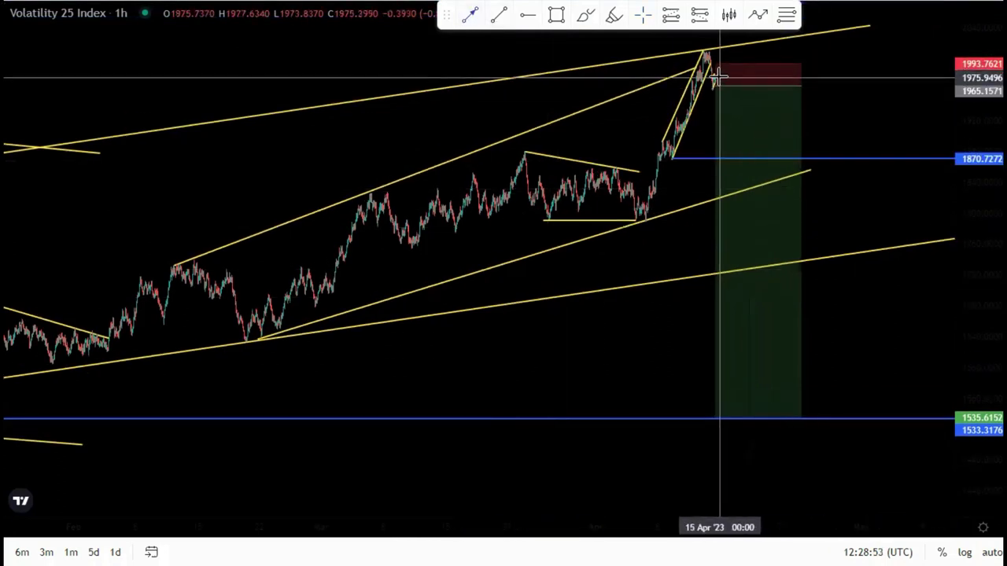
left_click_drag(719, 76, 775, 417)
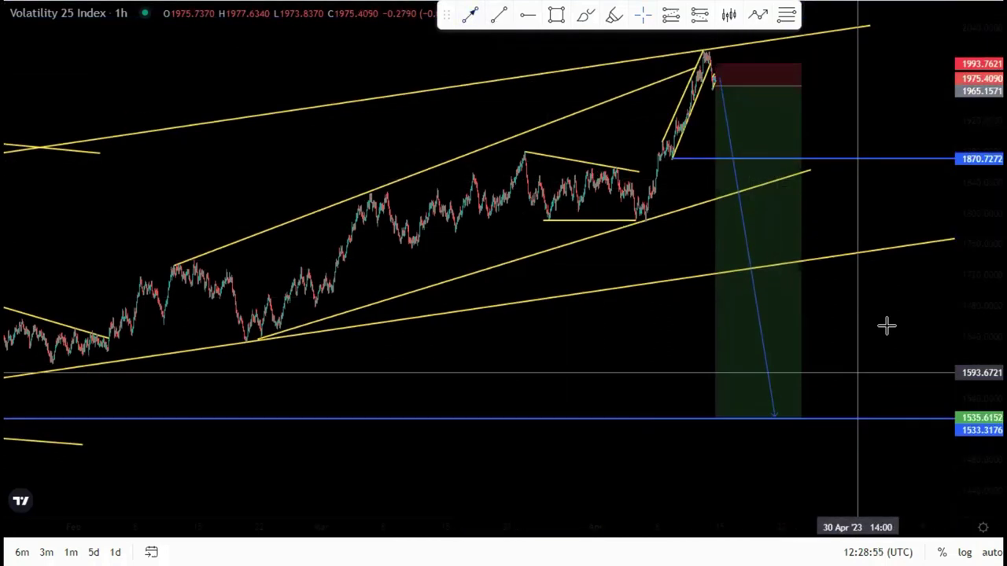
left_click_drag(890, 333, 898, 354)
left_click_drag(978, 249, 977, 332)
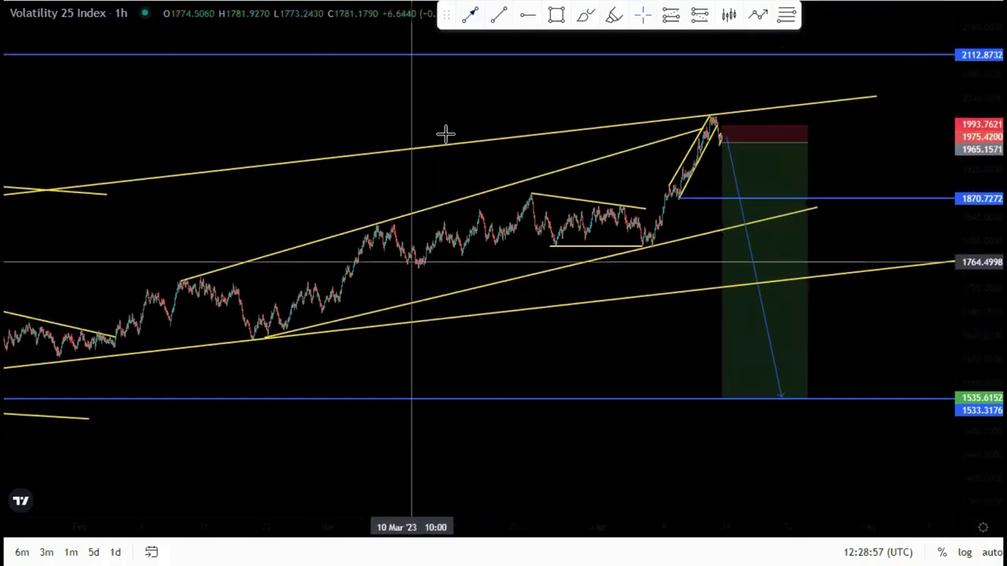